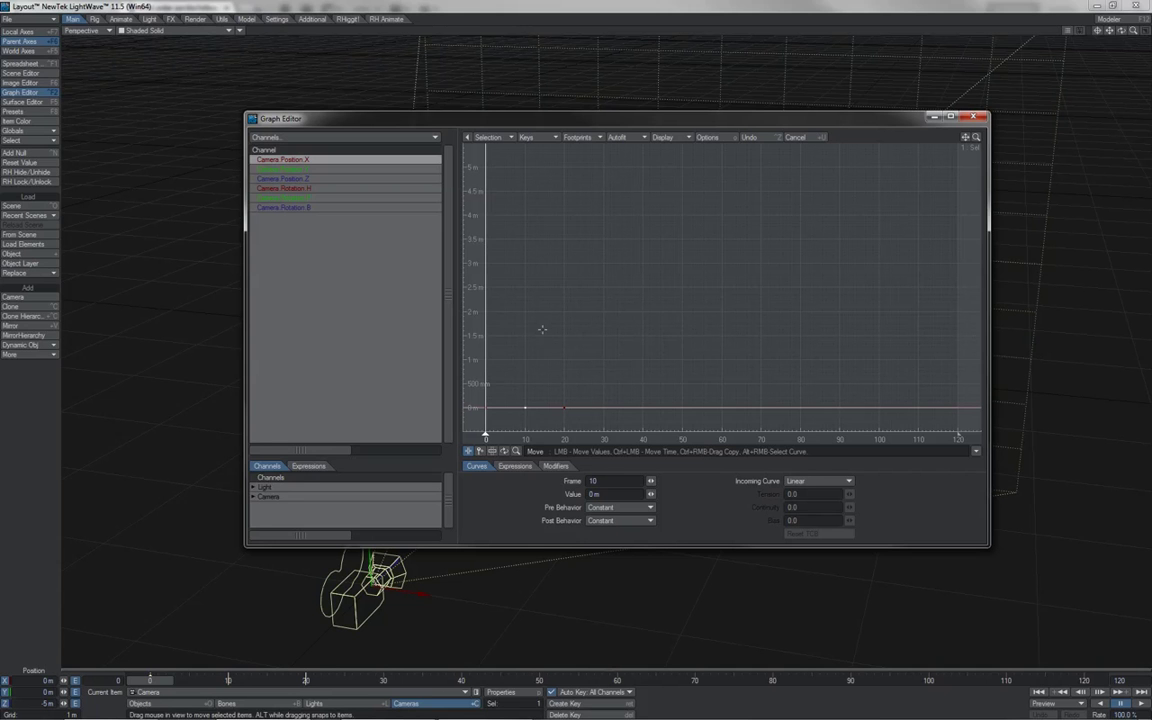
Raise the Position X keys at frames 10 and 20 to 1 m, return frame 20 to 0 m, and scrub
{"action": "right_click_drag", "start_coordinate": [576, 384], "coordinate": [548, 420]}
{"action": "left_click_drag", "start_coordinate": [545, 417], "coordinate": [549, 369]}
{"action": "right_click_drag", "start_coordinate": [594, 316], "coordinate": [548, 393]}
{"action": "left_click_drag", "start_coordinate": [548, 393], "coordinate": [548, 445]}
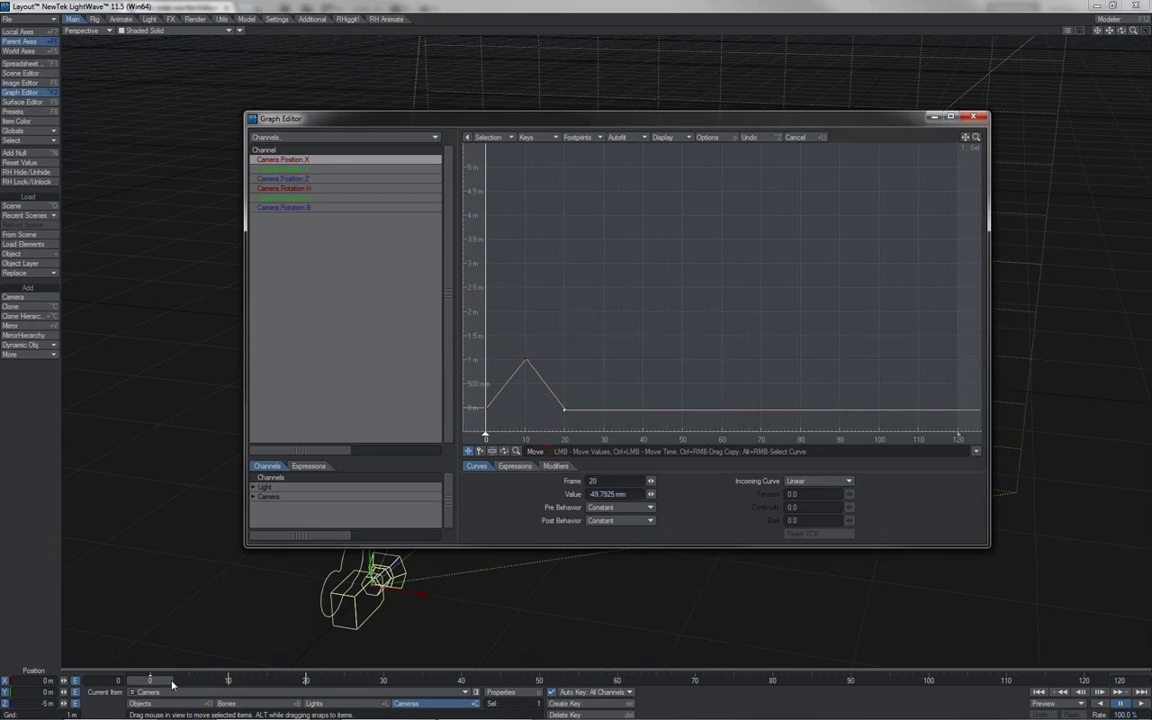
{"action": "mouse_move", "coordinate": [170, 684]}
{"action": "left_mouse_down"}
{"action": "mouse_move", "coordinate": [315, 684]}
{"action": "mouse_move", "coordinate": [150, 684]}
{"action": "left_mouse_up"}
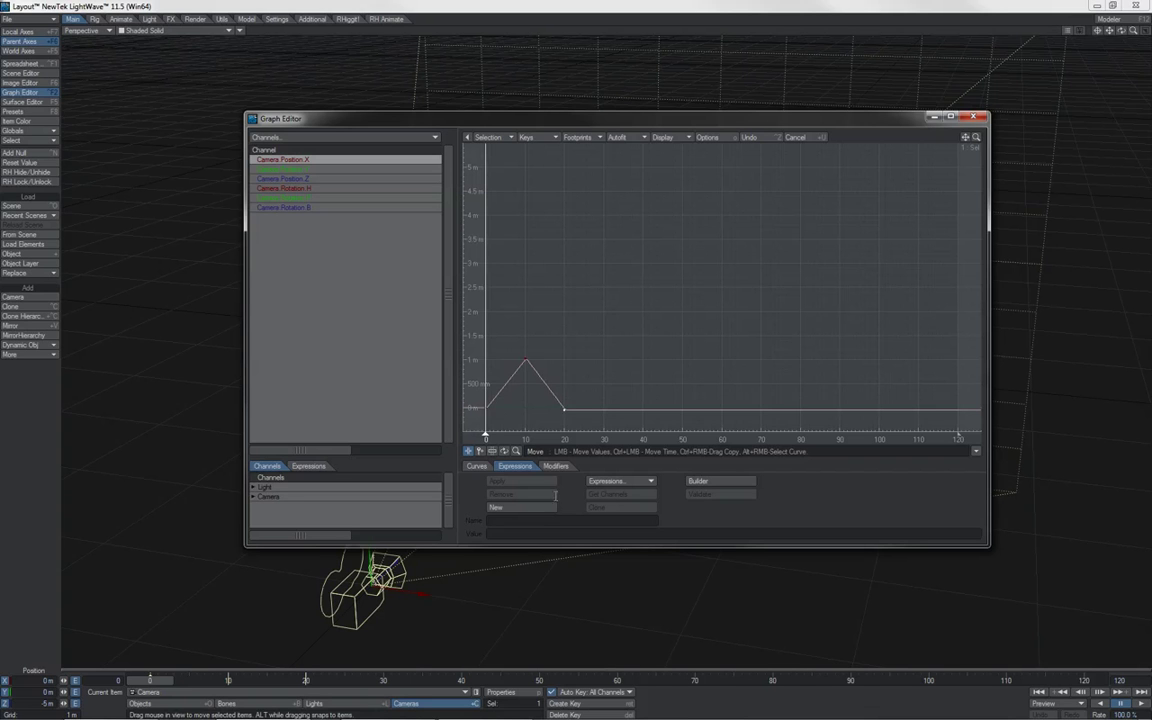
Deselect the Position X keys and show the Modifiers tab below the graph
{"action": "right_click_drag", "start_coordinate": [551, 343], "coordinate": [507, 398]}
{"action": "right_click_drag", "start_coordinate": [585, 363], "coordinate": [568, 405]}
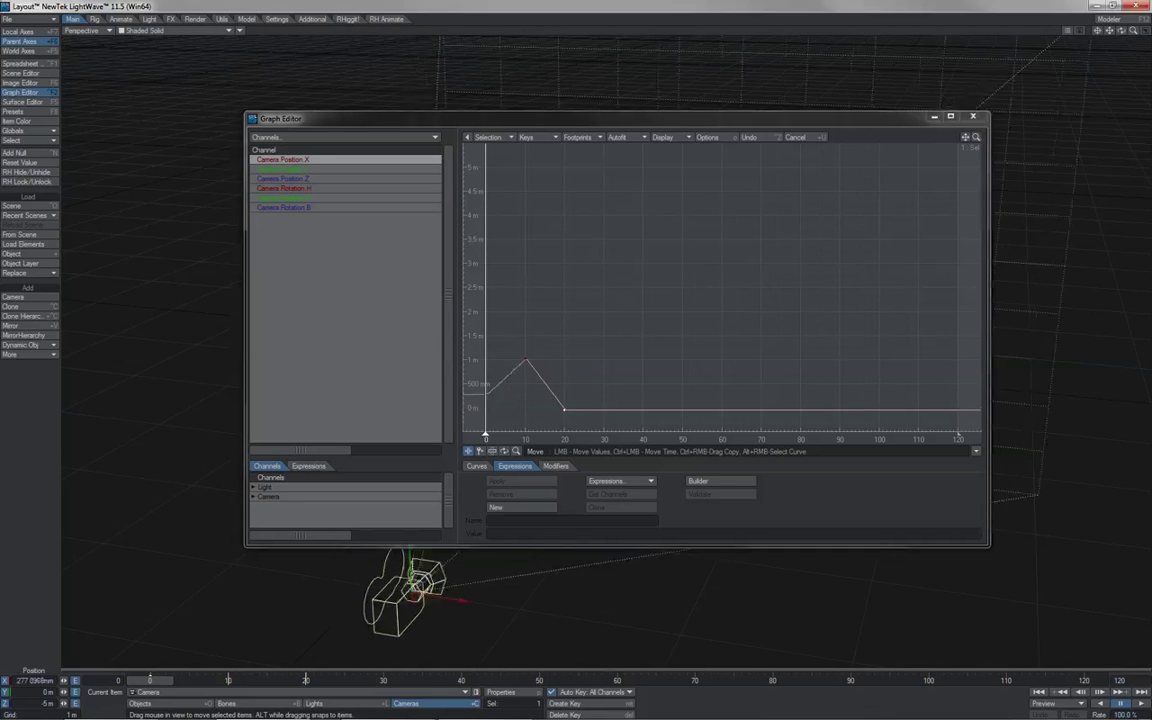
{"action": "left_click", "coordinate": [576, 353]}
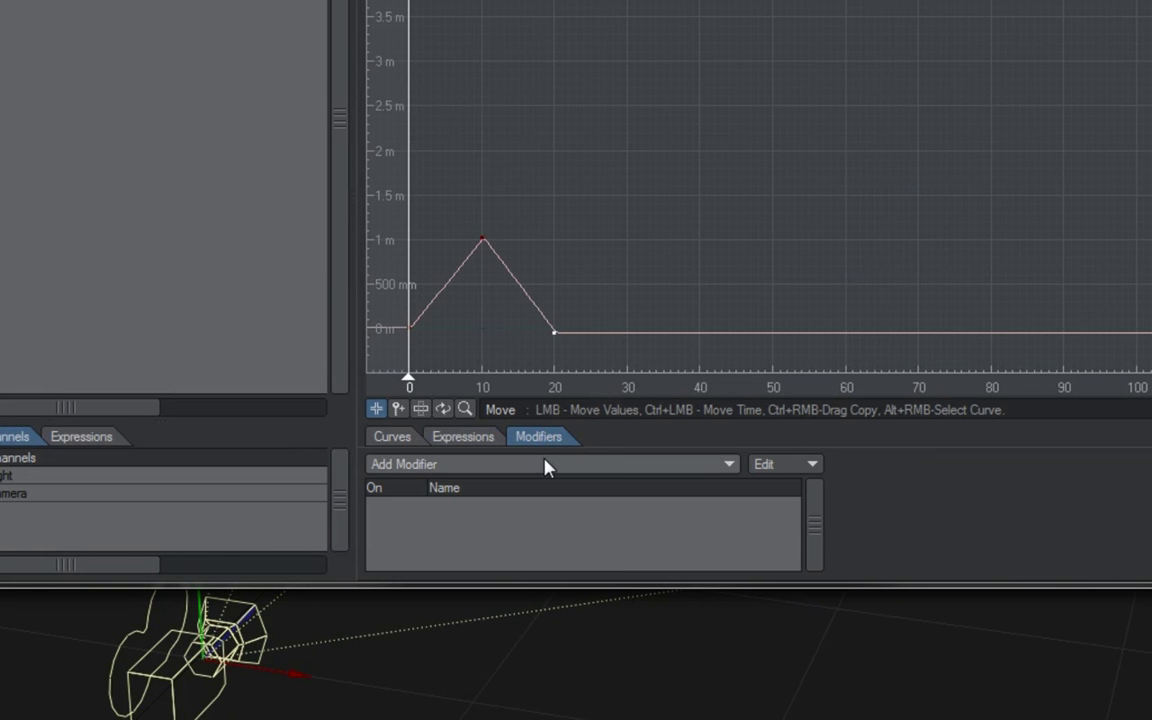
Choose Expression from the Add Modifier list in the camera's Motion Options
{"action": "left_click", "coordinate": [548, 467]}
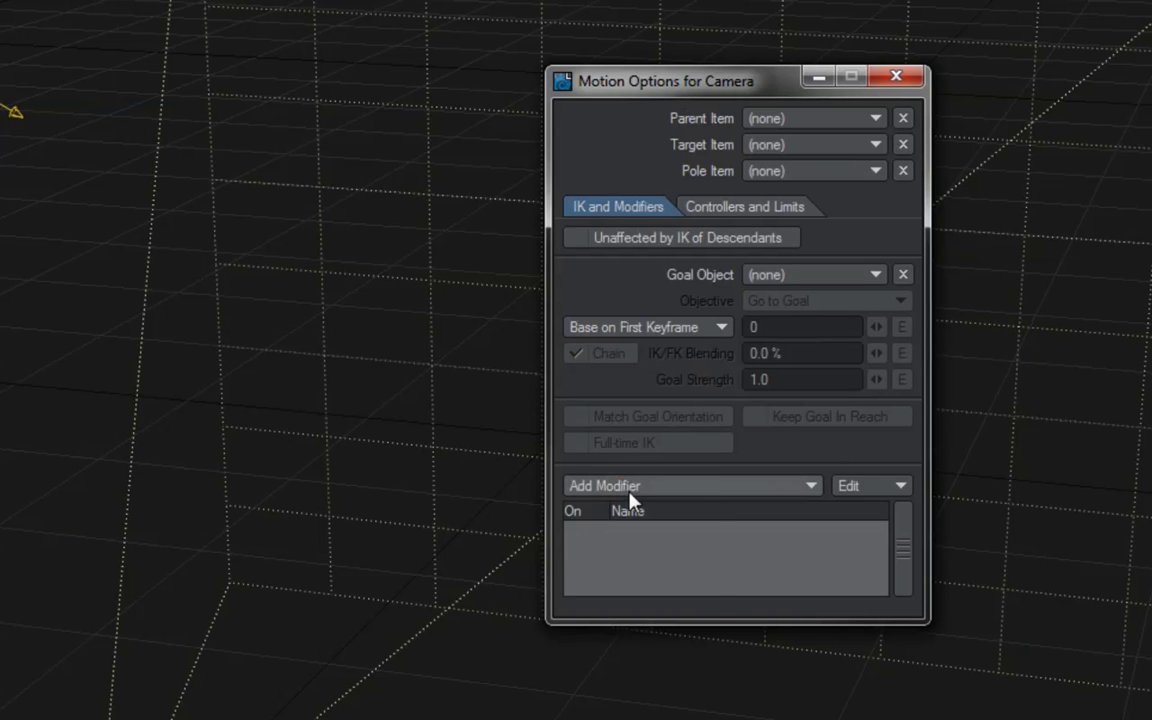
{"action": "left_click", "coordinate": [565, 490]}
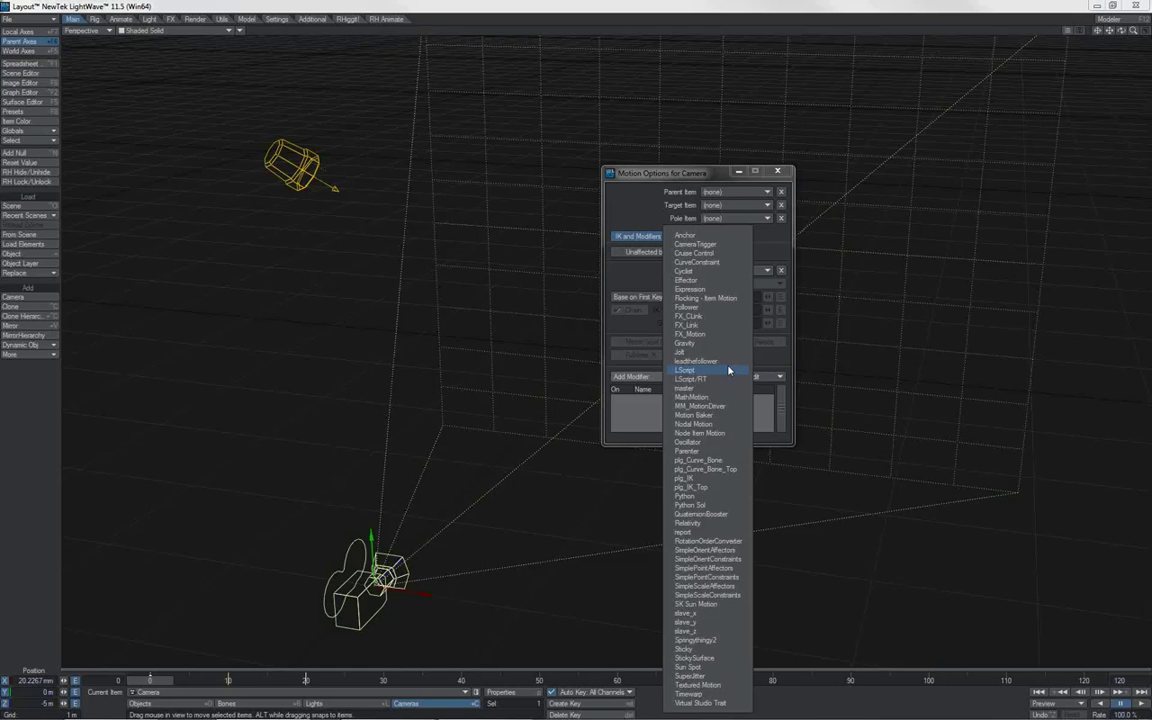
{"action": "left_click", "coordinate": [706, 291]}
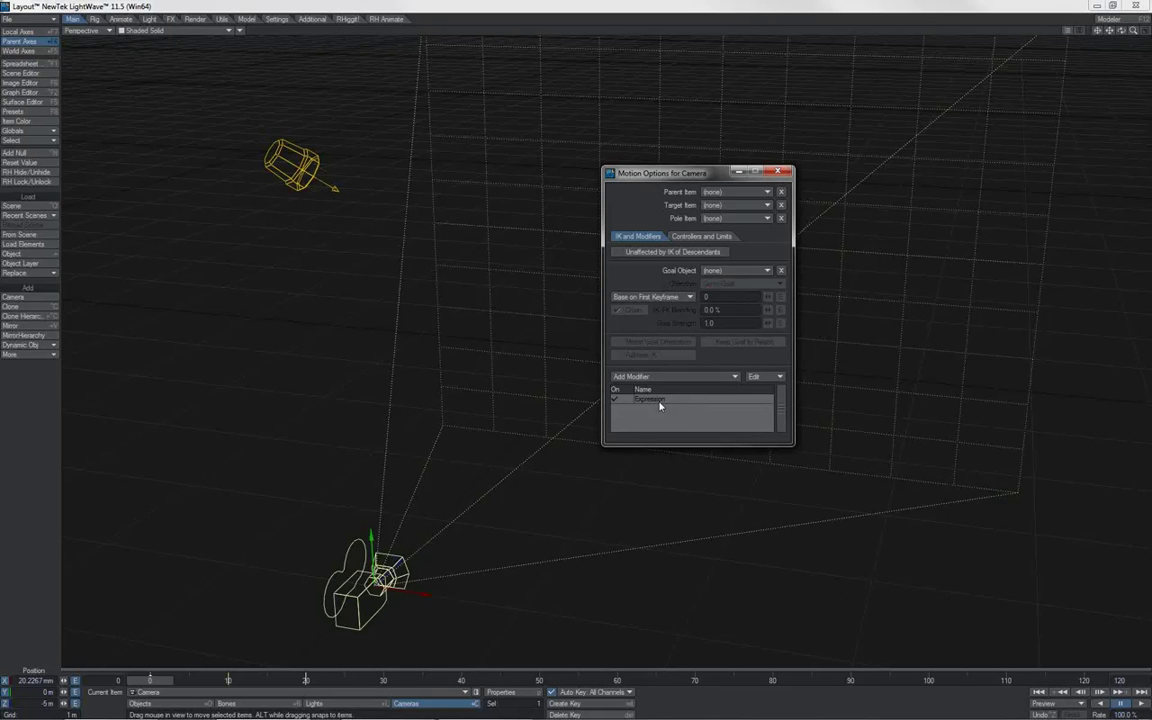
In the Graph Editor, give Camera Position X an Expression modifier, inspect its settings, and return to Modifiers
{"action": "key", "text": "ctrl+F2"}
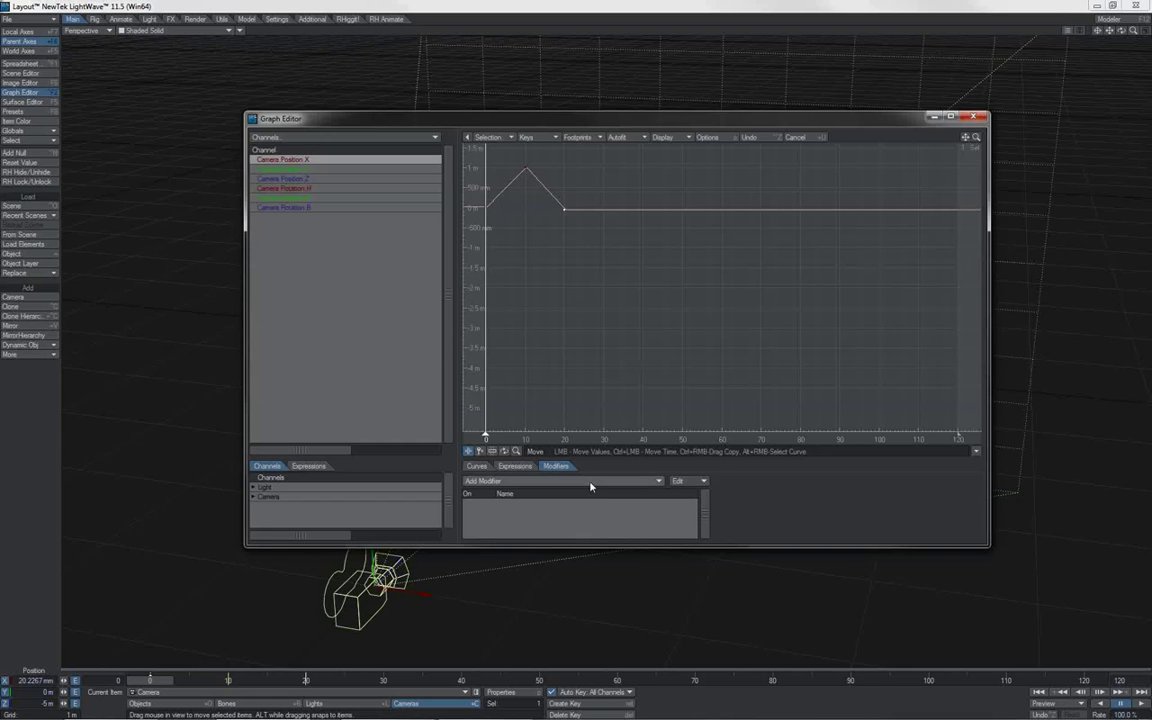
{"action": "left_click", "coordinate": [590, 484]}
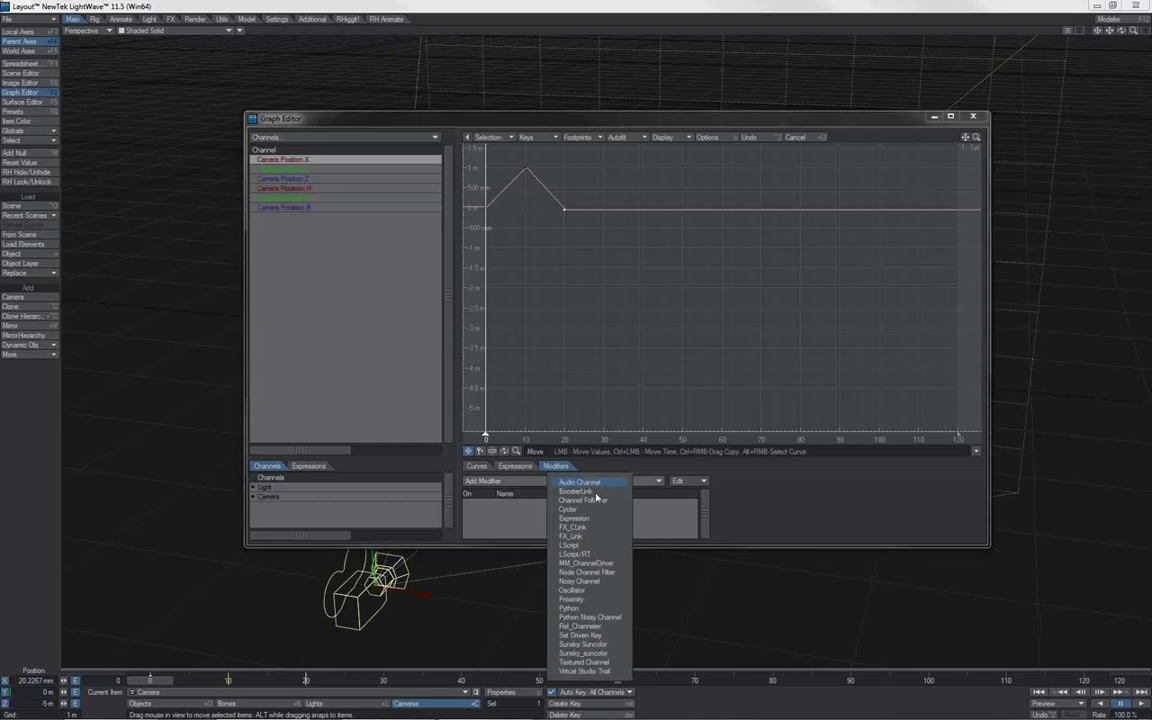
{"action": "left_click", "coordinate": [598, 520]}
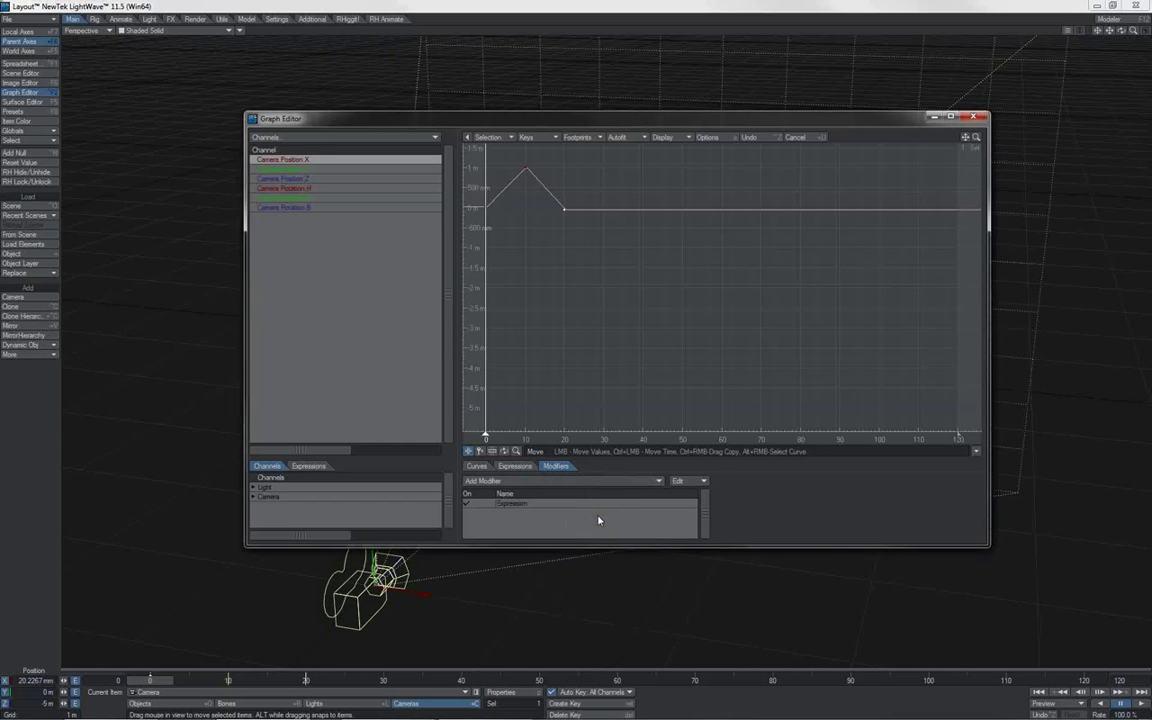
{"action": "double_click", "coordinate": [592, 505]}
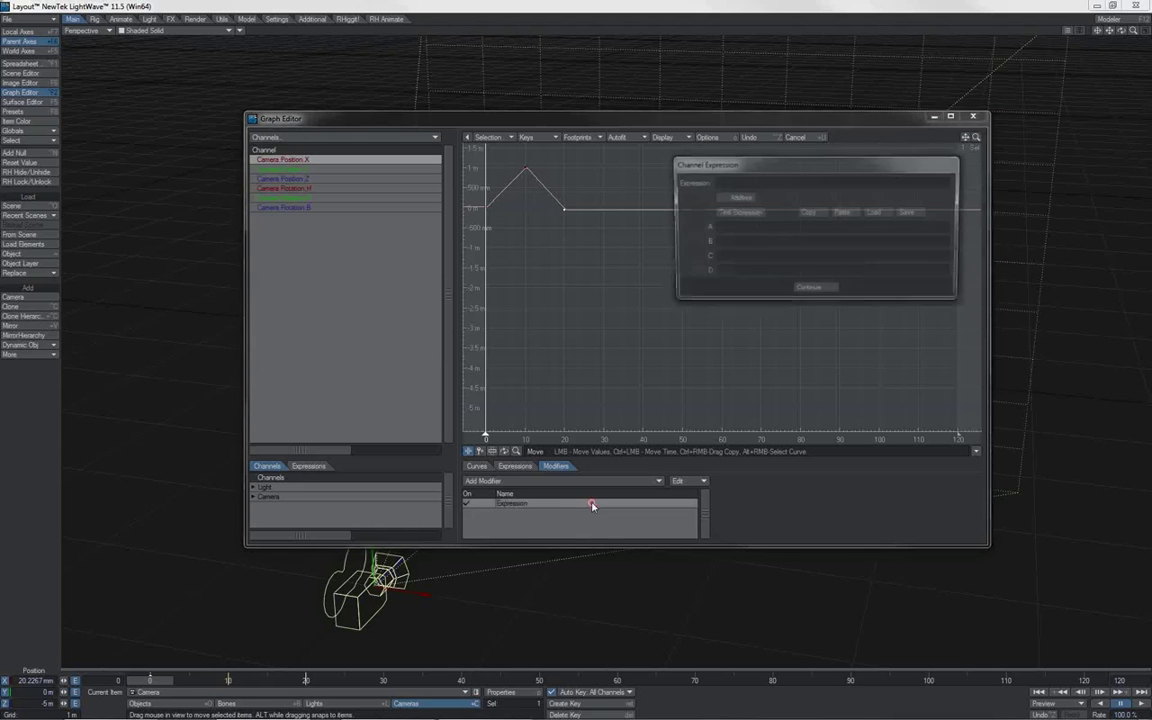
{"action": "left_click", "coordinate": [807, 291]}
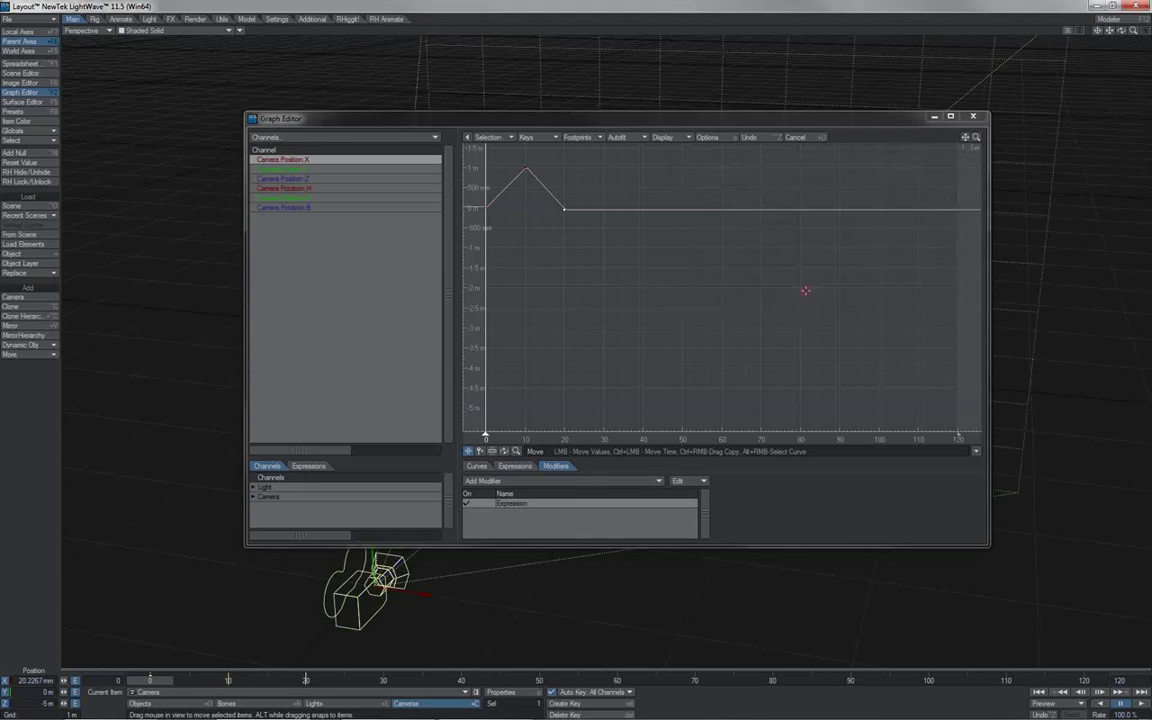
{"action": "left_click", "coordinate": [528, 467]}
{"action": "left_click", "coordinate": [555, 466]}
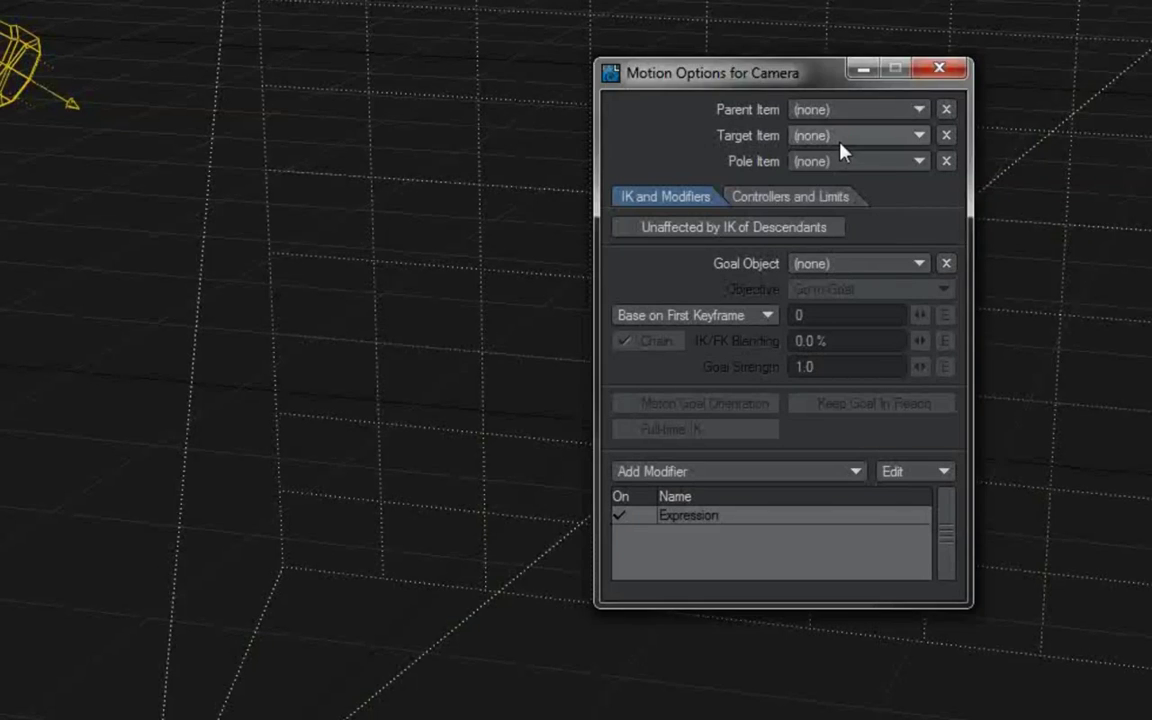
Browse the camera's Target Item, Heading Controller and Goal Object options without changing them
{"action": "left_click", "coordinate": [838, 145]}
{"action": "left_click", "coordinate": [745, 174]}
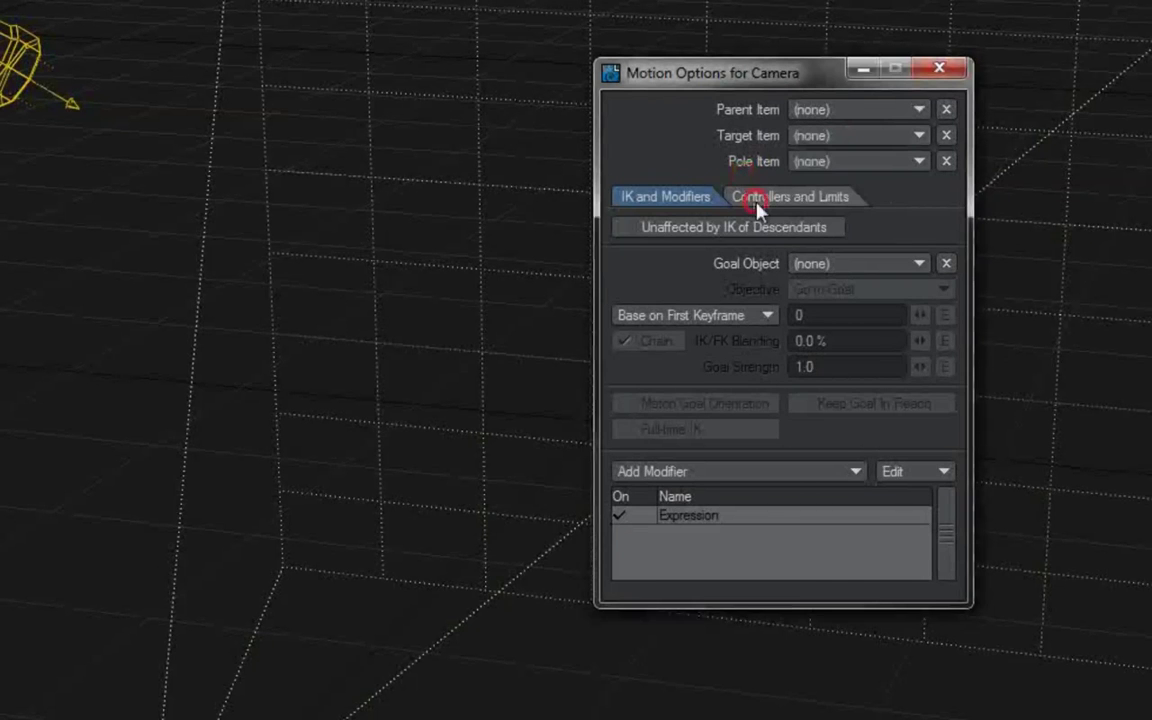
{"action": "left_click", "coordinate": [758, 204]}
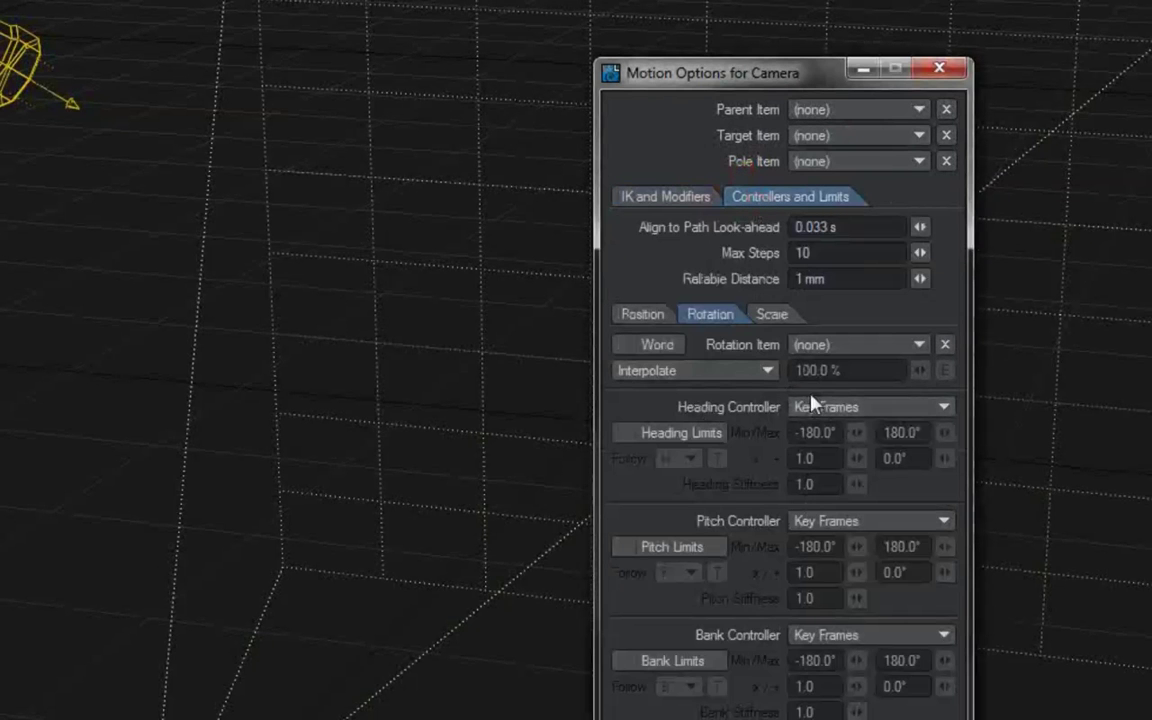
{"action": "left_click", "coordinate": [815, 406]}
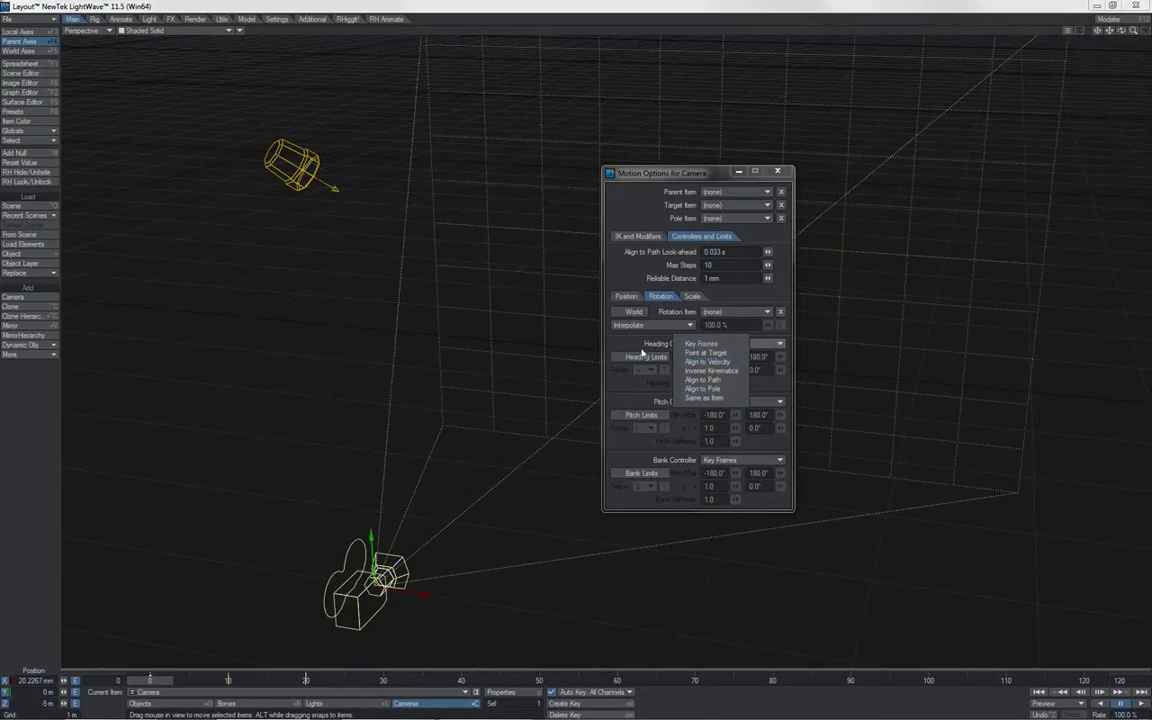
{"action": "left_click", "coordinate": [639, 237]}
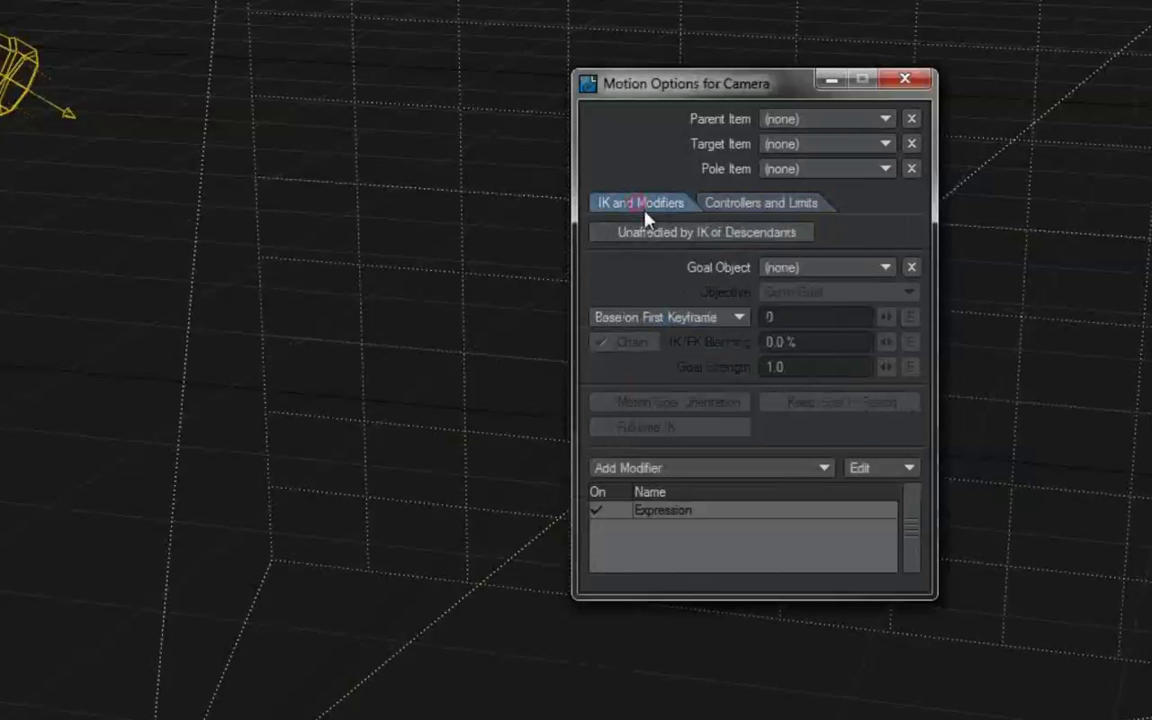
{"action": "left_click", "coordinate": [807, 267]}
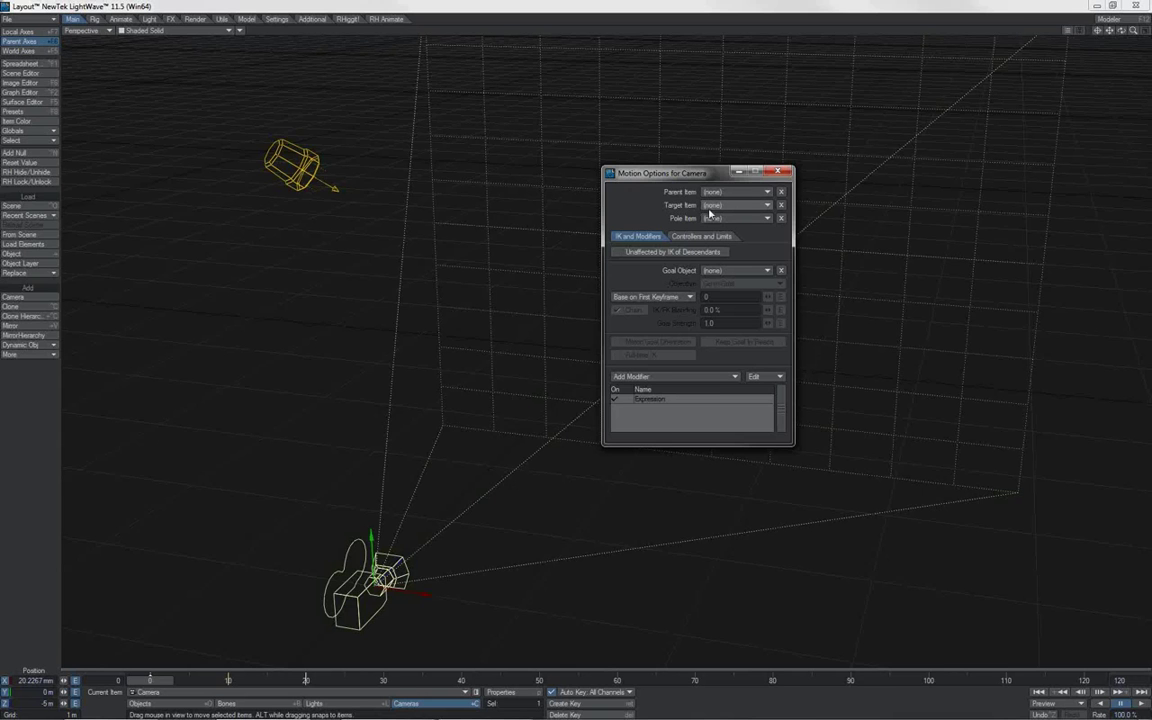
Recheck the Target Item, Pitch Controller and Goal Object choices, leaving all of them unset
{"action": "left_click", "coordinate": [709, 209]}
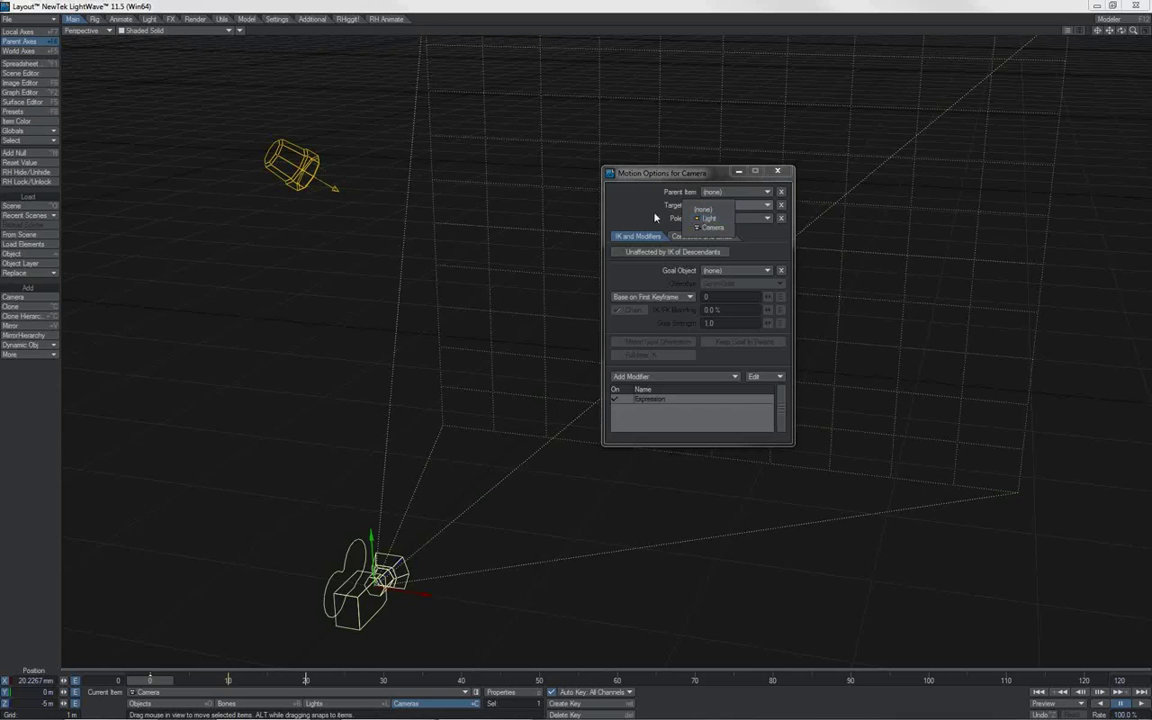
{"action": "left_click", "coordinate": [680, 243]}
{"action": "left_click", "coordinate": [681, 239]}
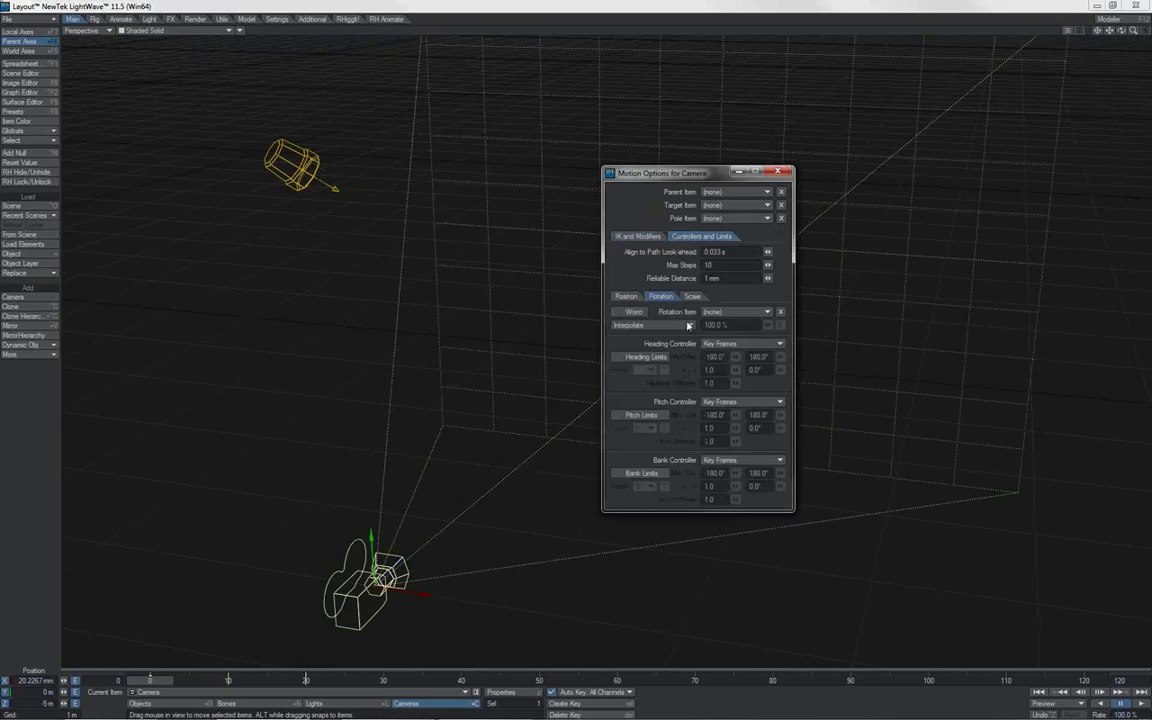
{"action": "left_click", "coordinate": [714, 410]}
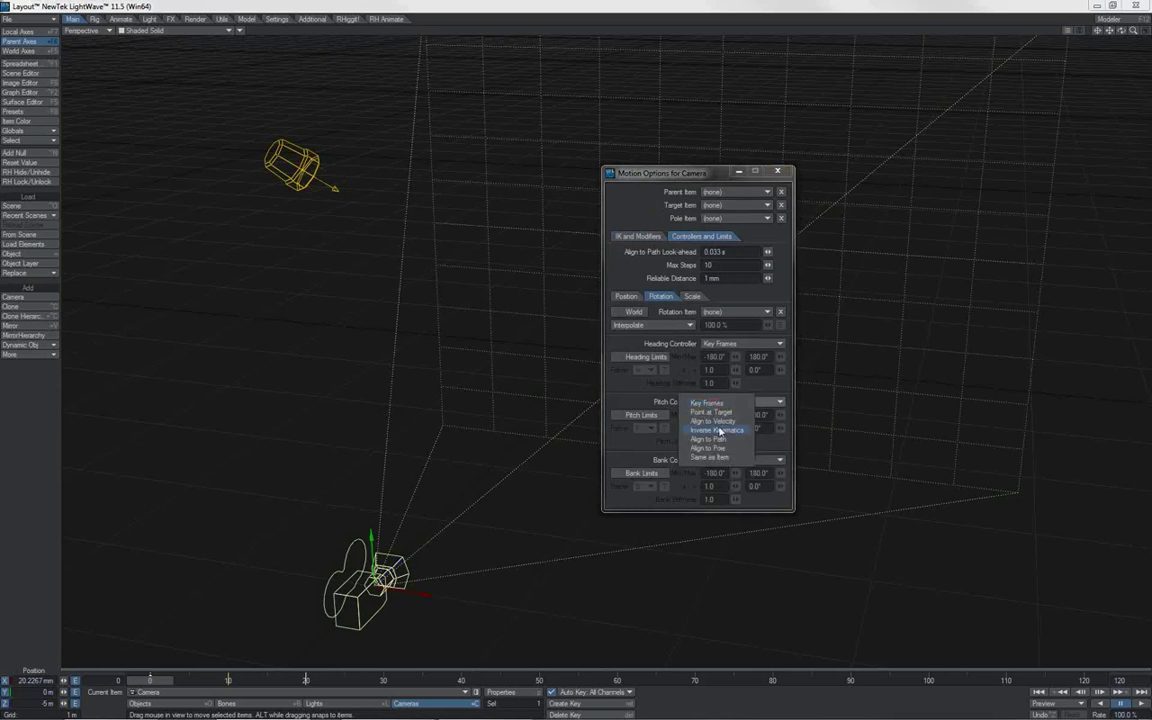
{"action": "left_click", "coordinate": [628, 382]}
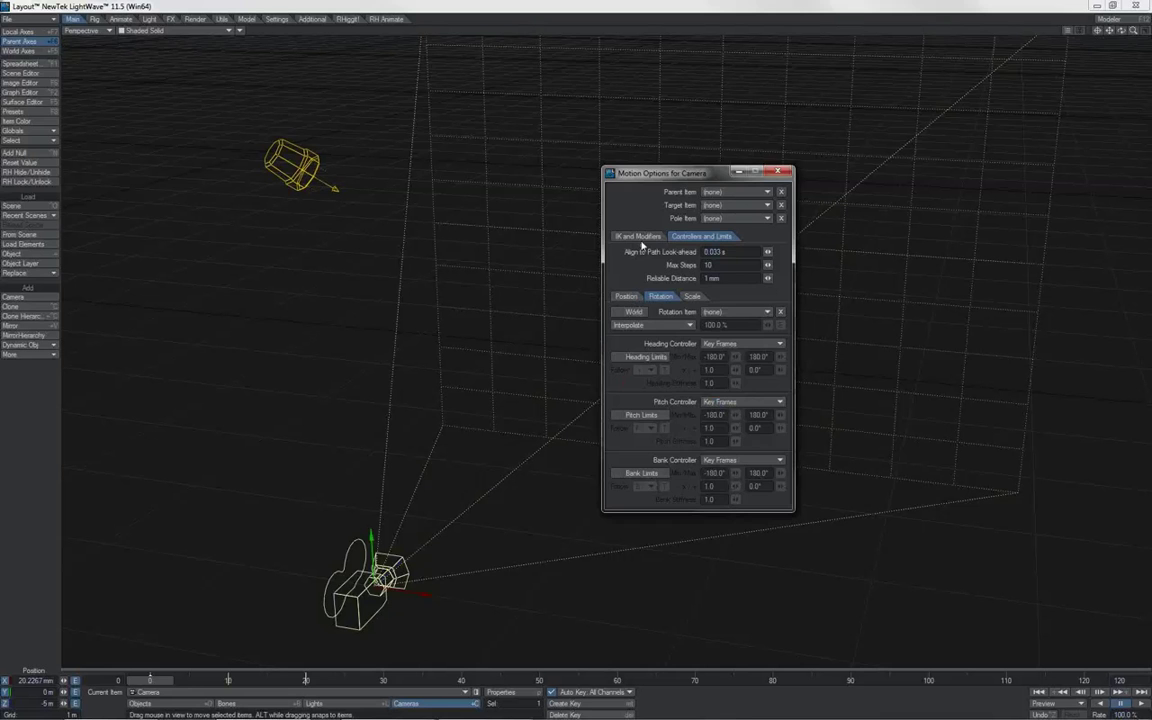
{"action": "left_click", "coordinate": [638, 236]}
{"action": "left_click", "coordinate": [735, 270]}
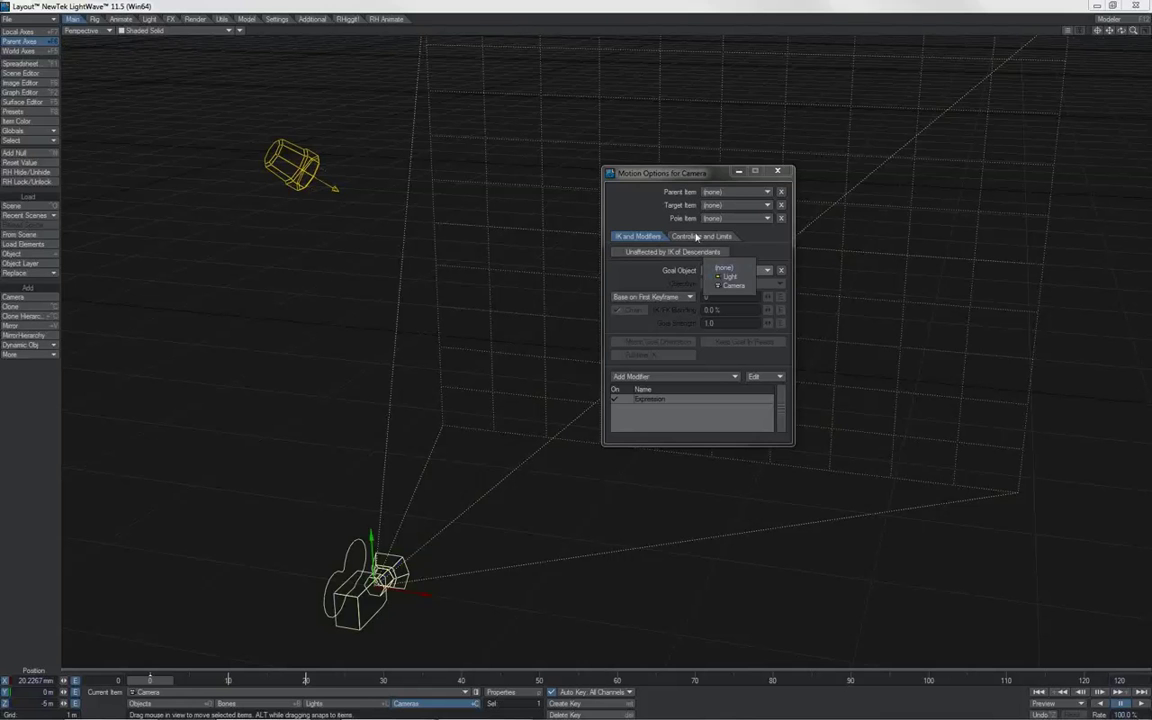
Leave the goal object and target unset and view the camera's Controllers and Limits
{"action": "left_click", "coordinate": [628, 215]}
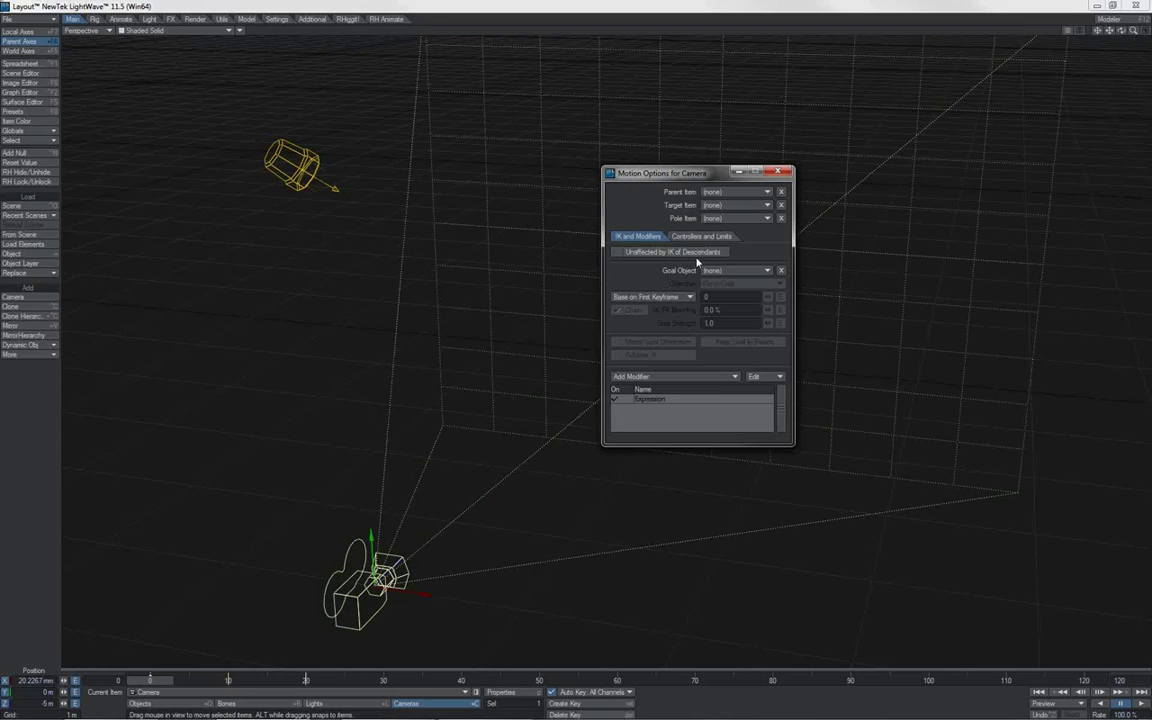
{"action": "left_click", "coordinate": [719, 206]}
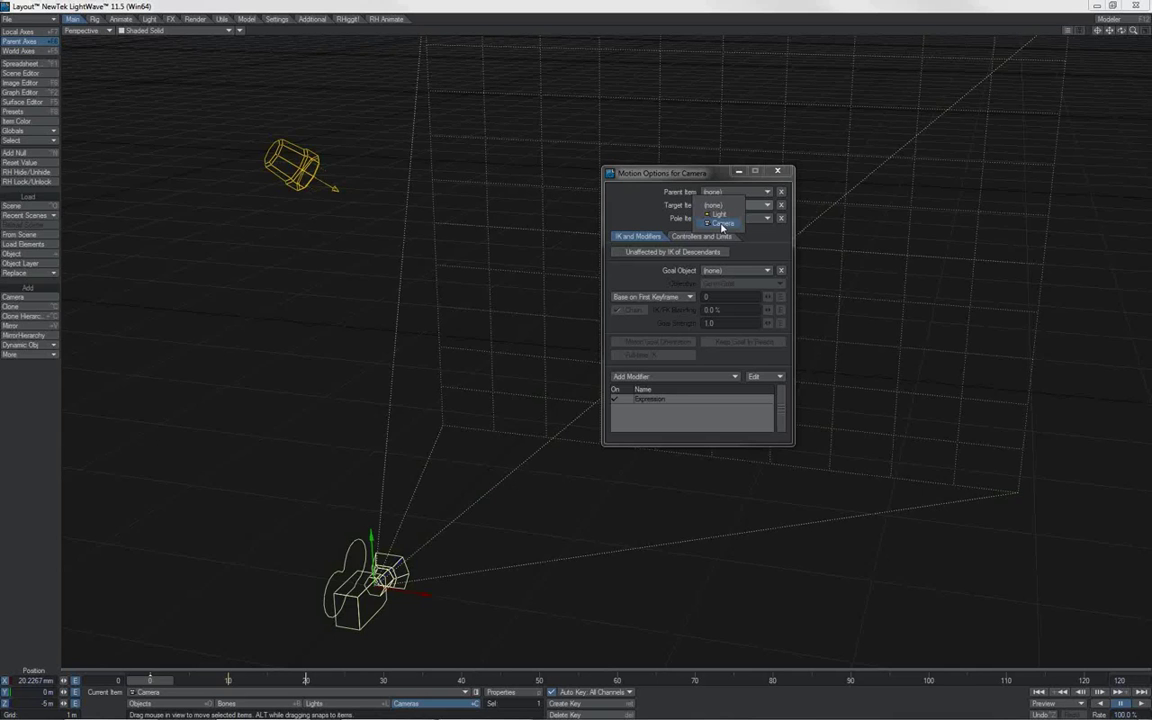
{"action": "left_click", "coordinate": [722, 228]}
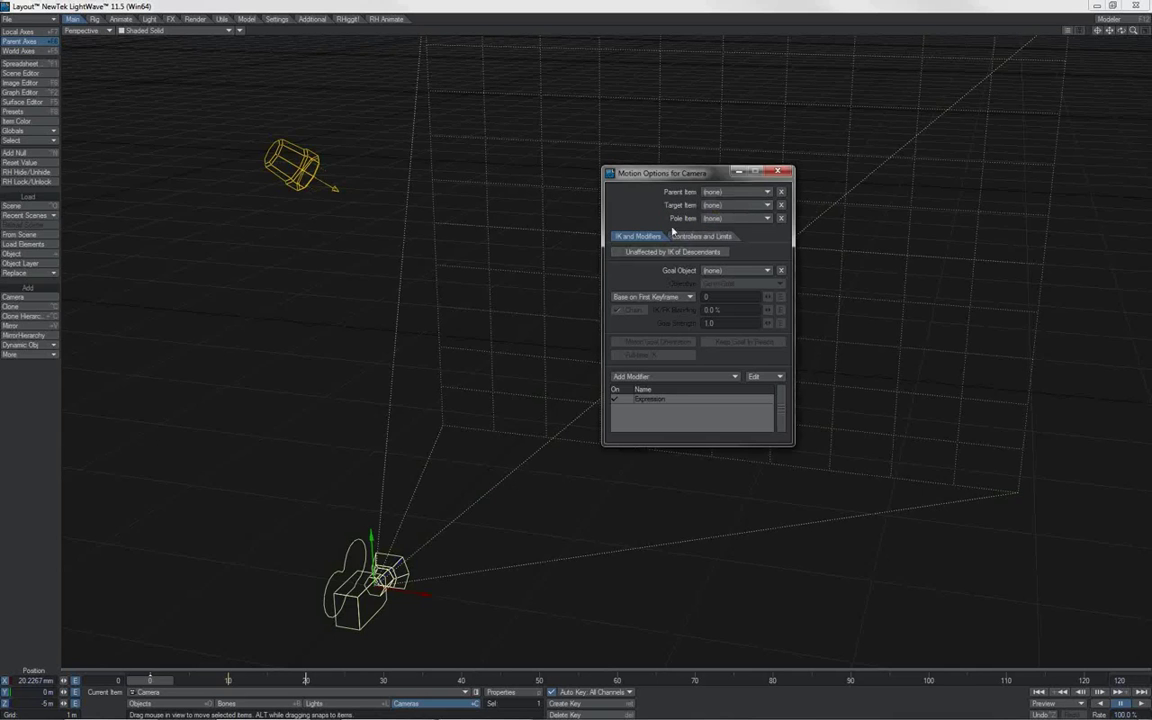
{"action": "left_click", "coordinate": [692, 236]}
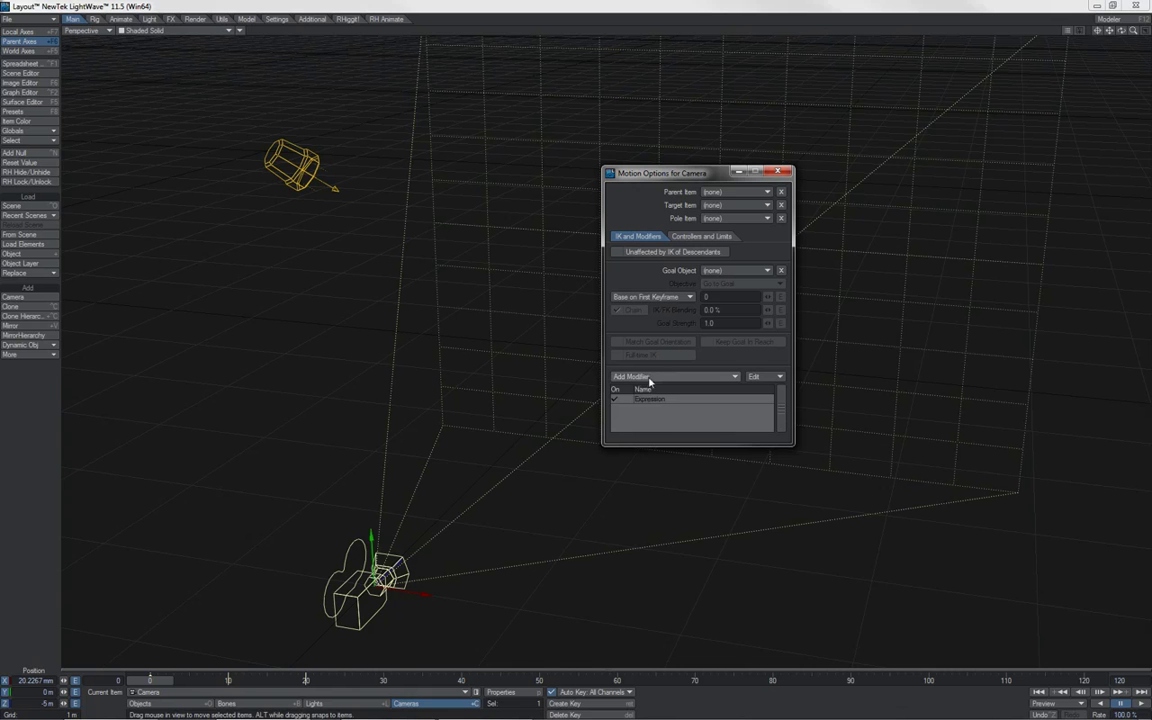
{"action": "left_click", "coordinate": [651, 402]}
{"action": "double_click", "coordinate": [651, 402]}
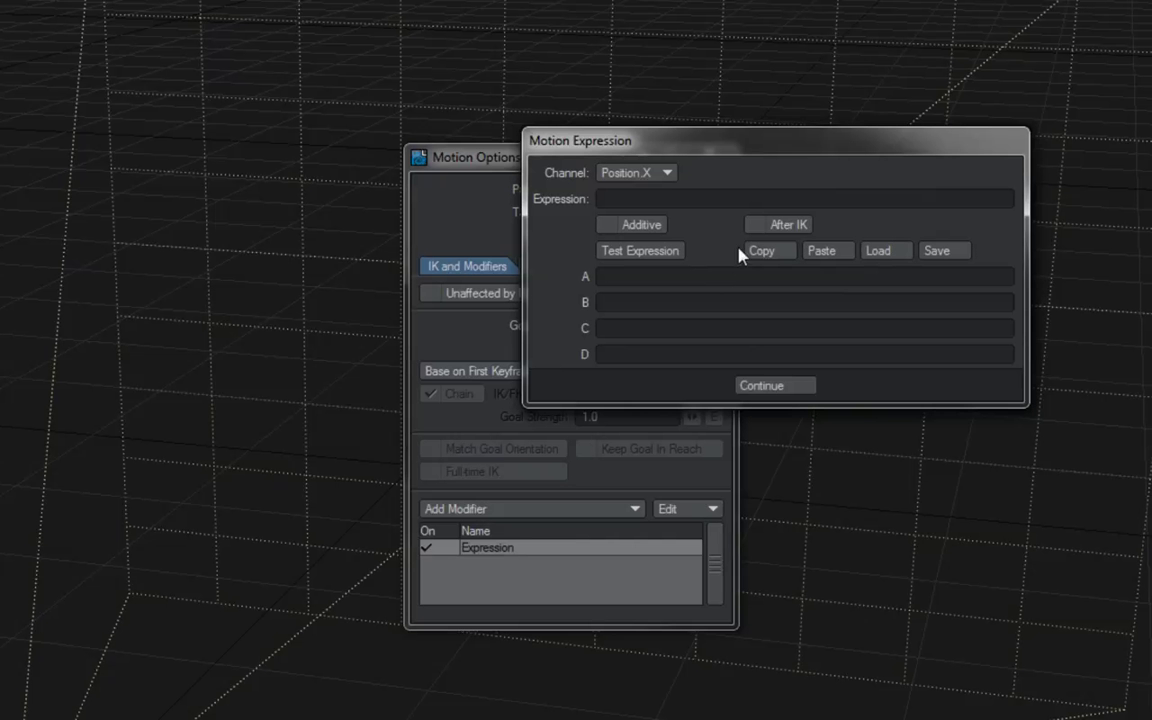
{"action": "left_click", "coordinate": [804, 212]}
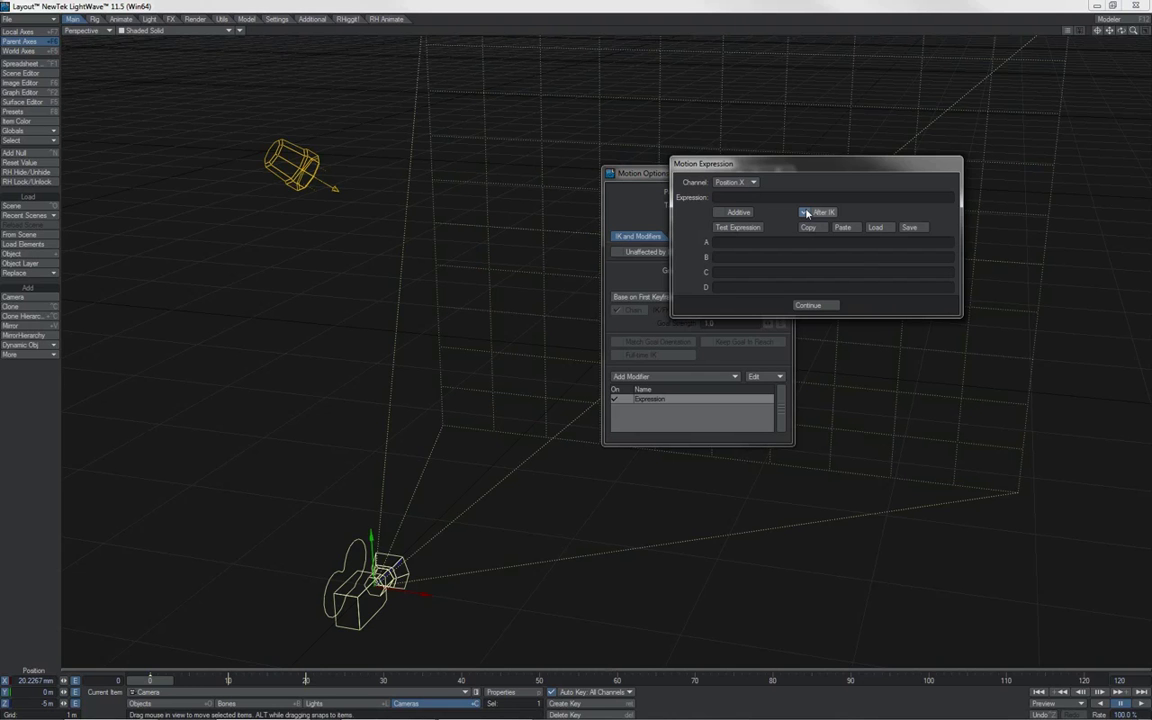
{"action": "left_click", "coordinate": [807, 214]}
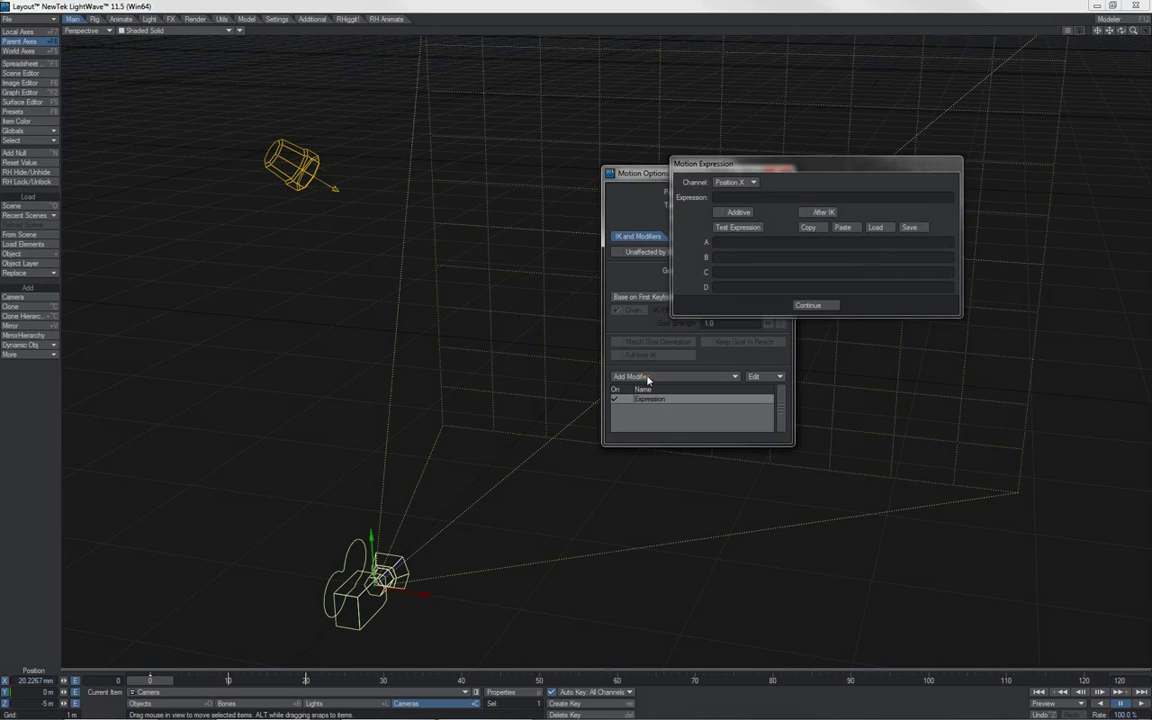
{"action": "left_click", "coordinate": [806, 305]}
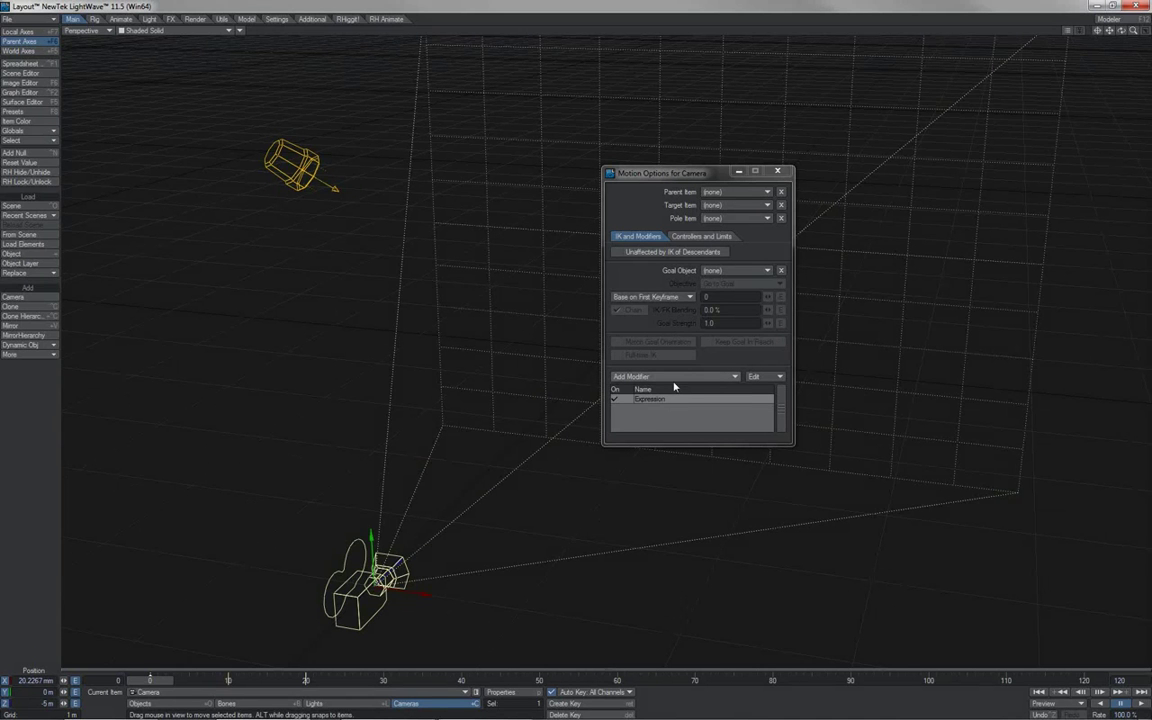
Add a Nodal Motion modifier below Expression, inspect its node network, then close Motion Options
{"action": "left_click", "coordinate": [674, 382]}
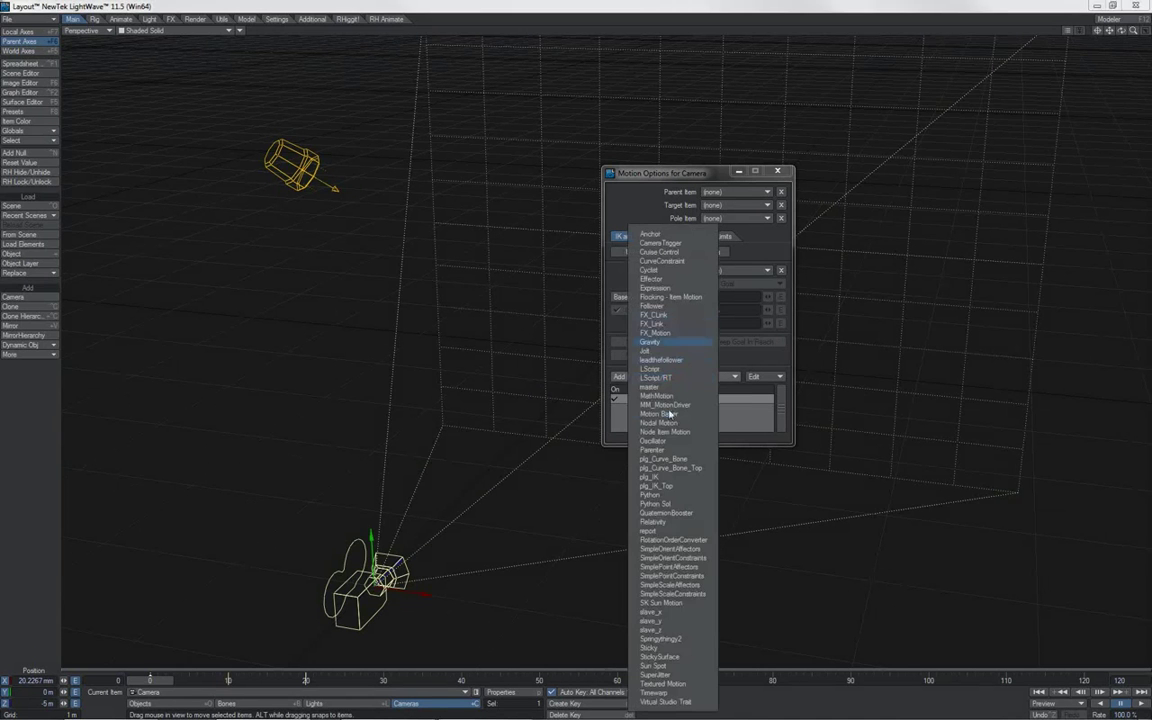
{"action": "left_click", "coordinate": [667, 423]}
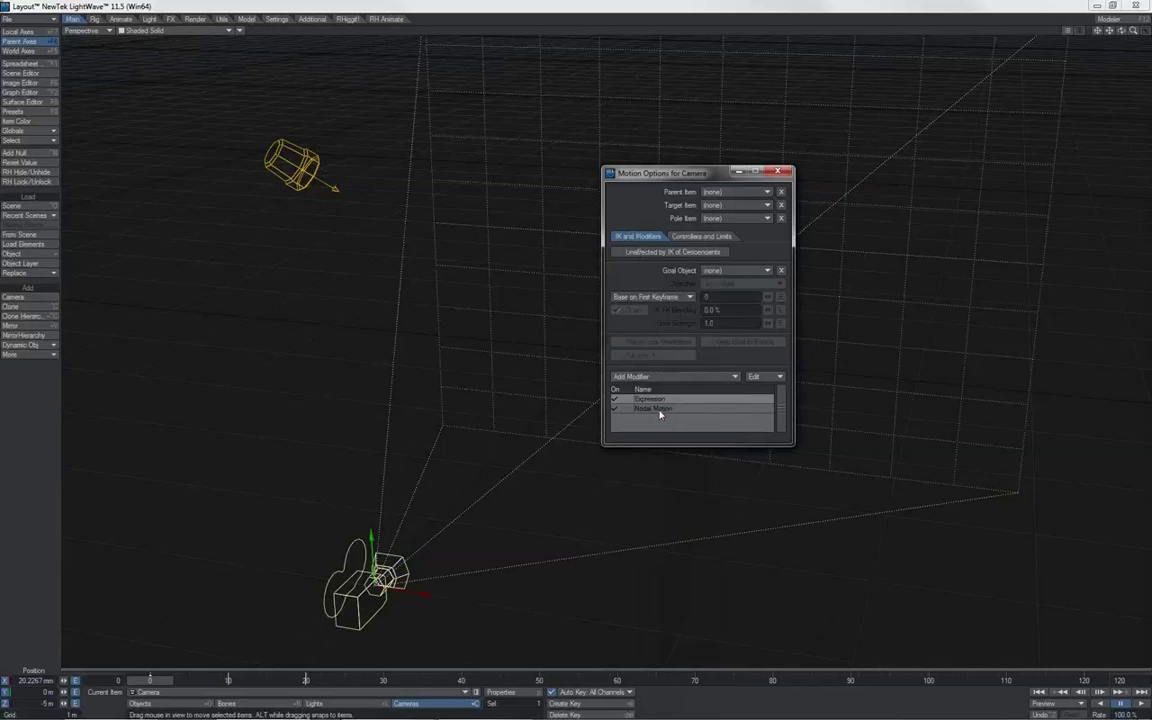
{"action": "double_click", "coordinate": [660, 414]}
{"action": "double_click", "coordinate": [610, 312]}
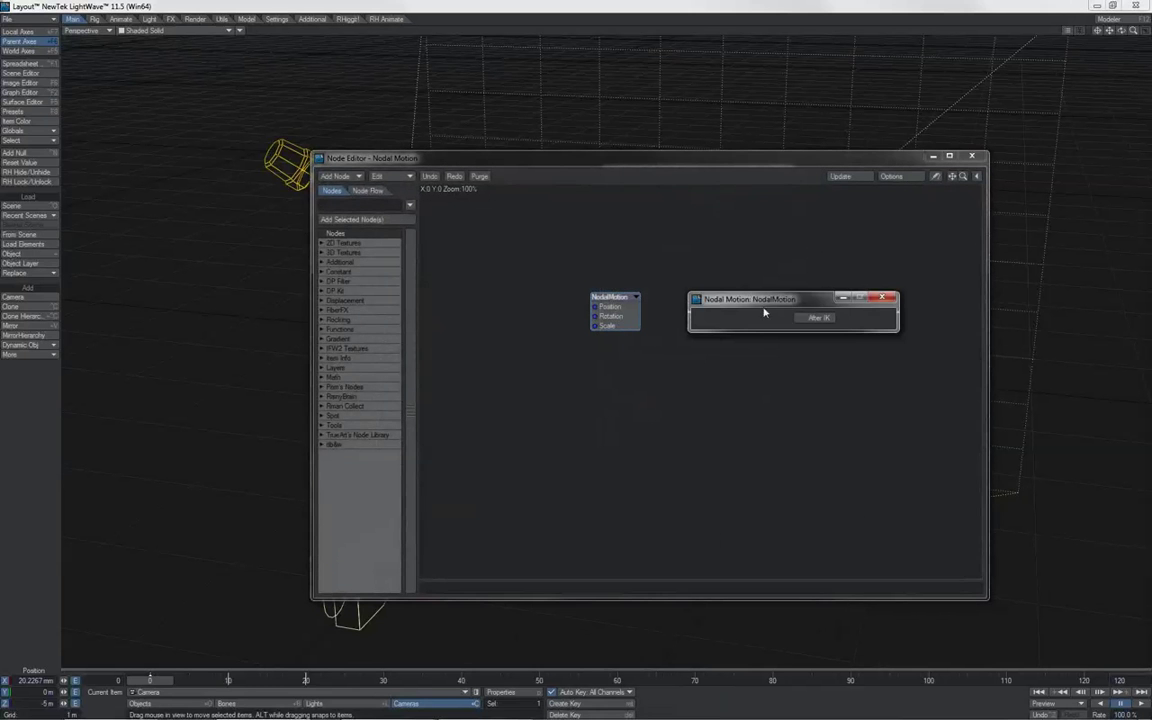
{"action": "left_click", "coordinate": [886, 296]}
{"action": "left_click", "coordinate": [971, 156]}
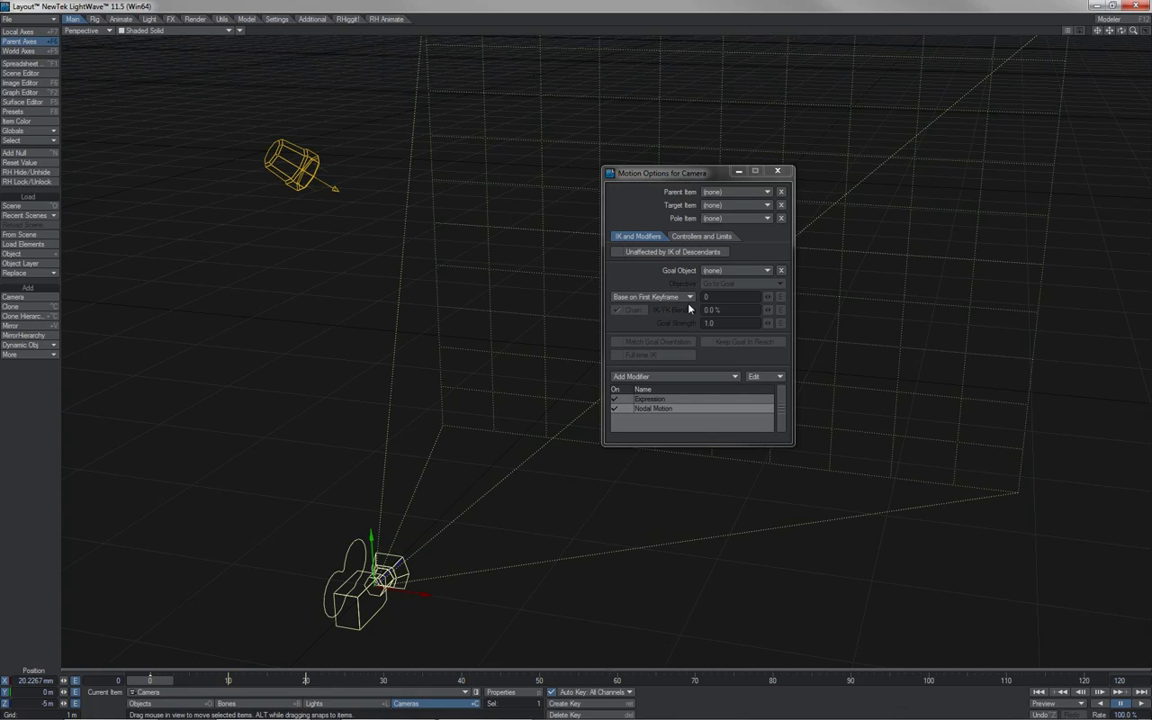
{"action": "left_click", "coordinate": [775, 172]}
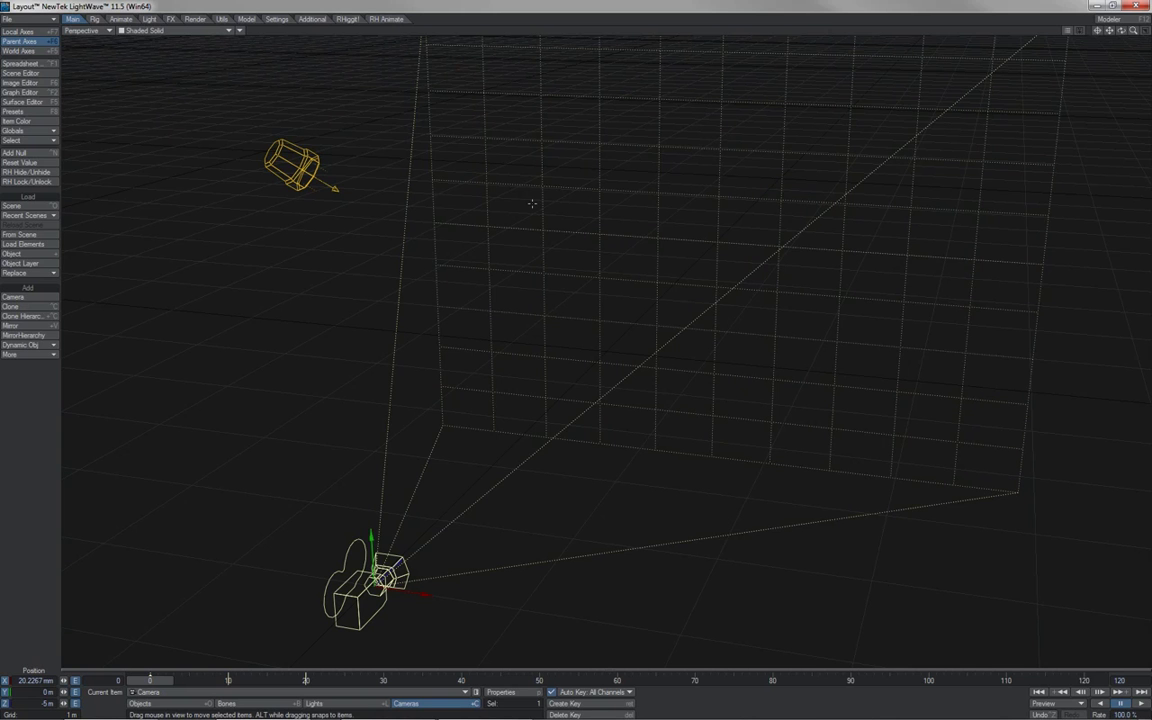
Nudge a Position X key, browse the modifier lists without adding any, and reopen the Graph Editor
{"action": "key", "text": "ctrl+F2"}
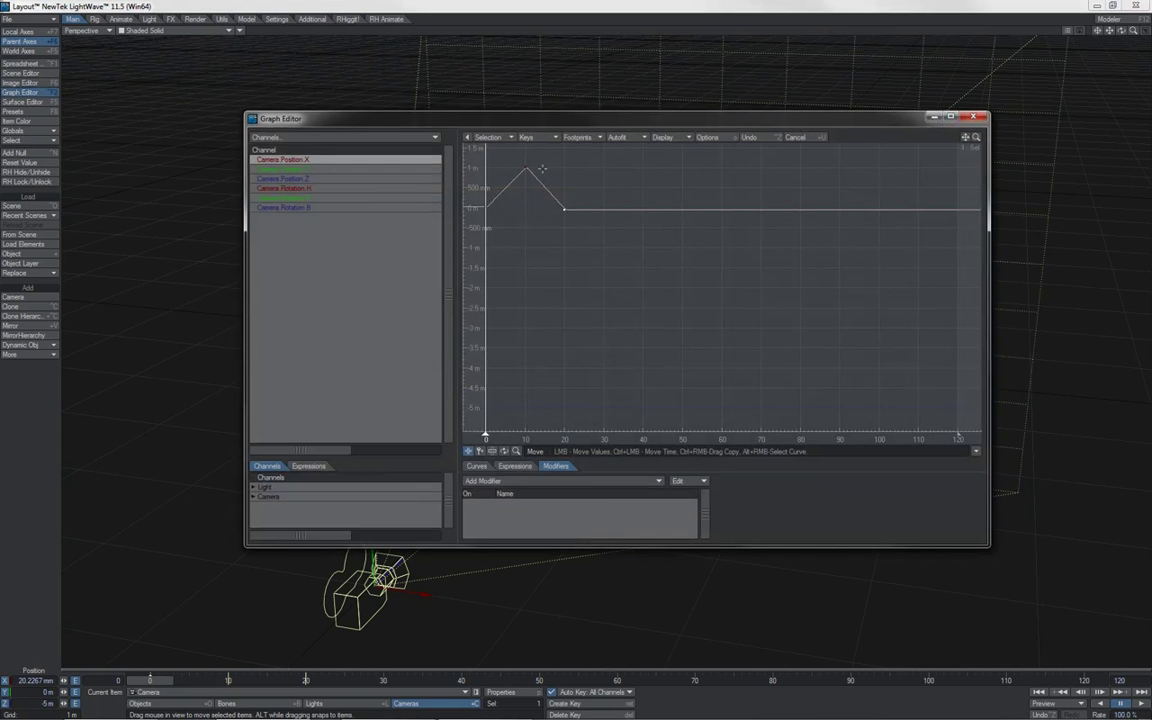
{"action": "left_click_drag", "start_coordinate": [541, 160], "coordinate": [533, 172]}
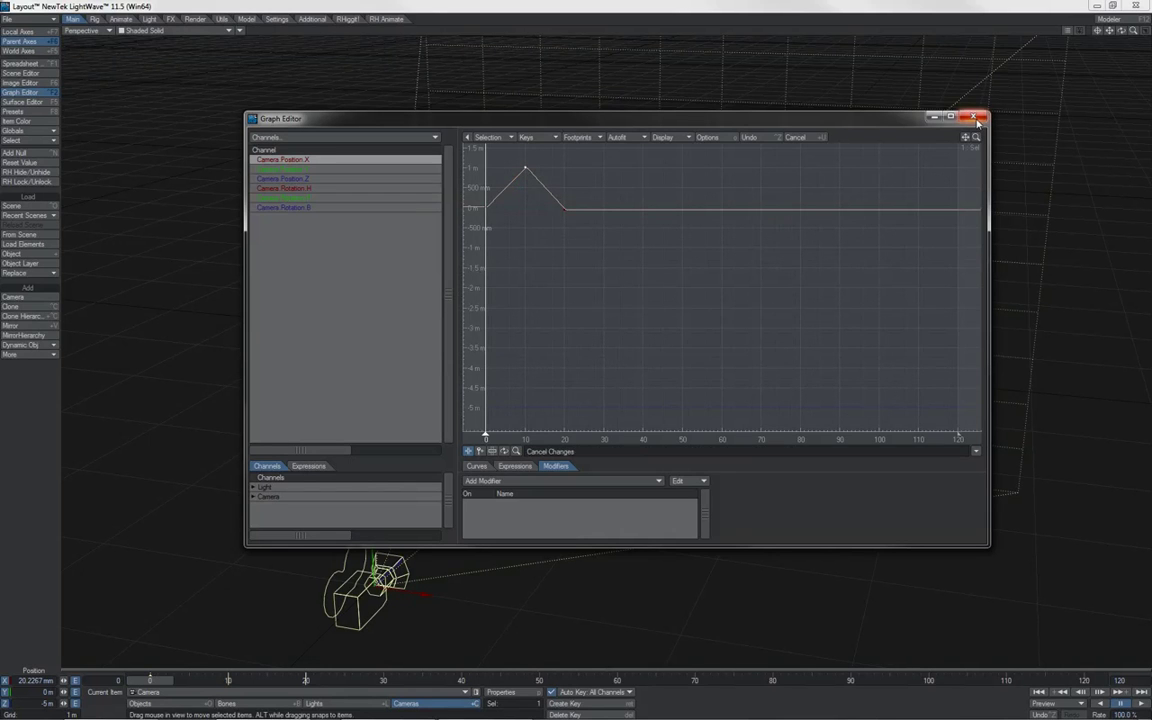
{"action": "left_click", "coordinate": [579, 480]}
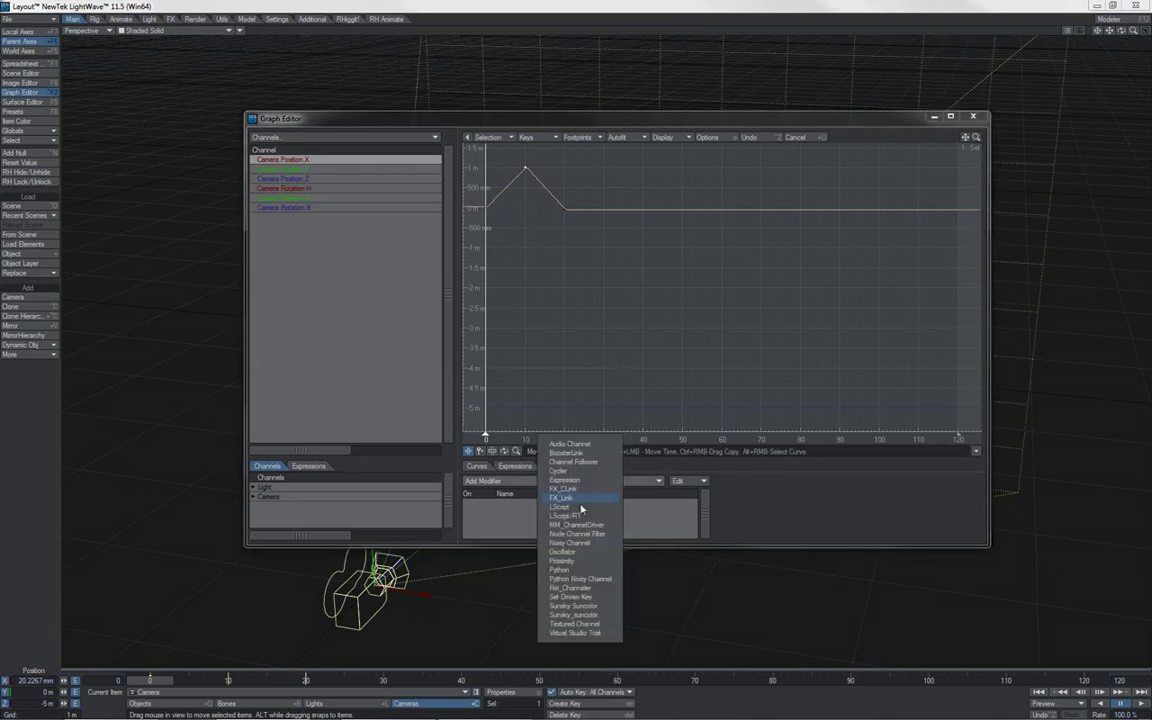
{"action": "key", "text": "ctrl+F2"}
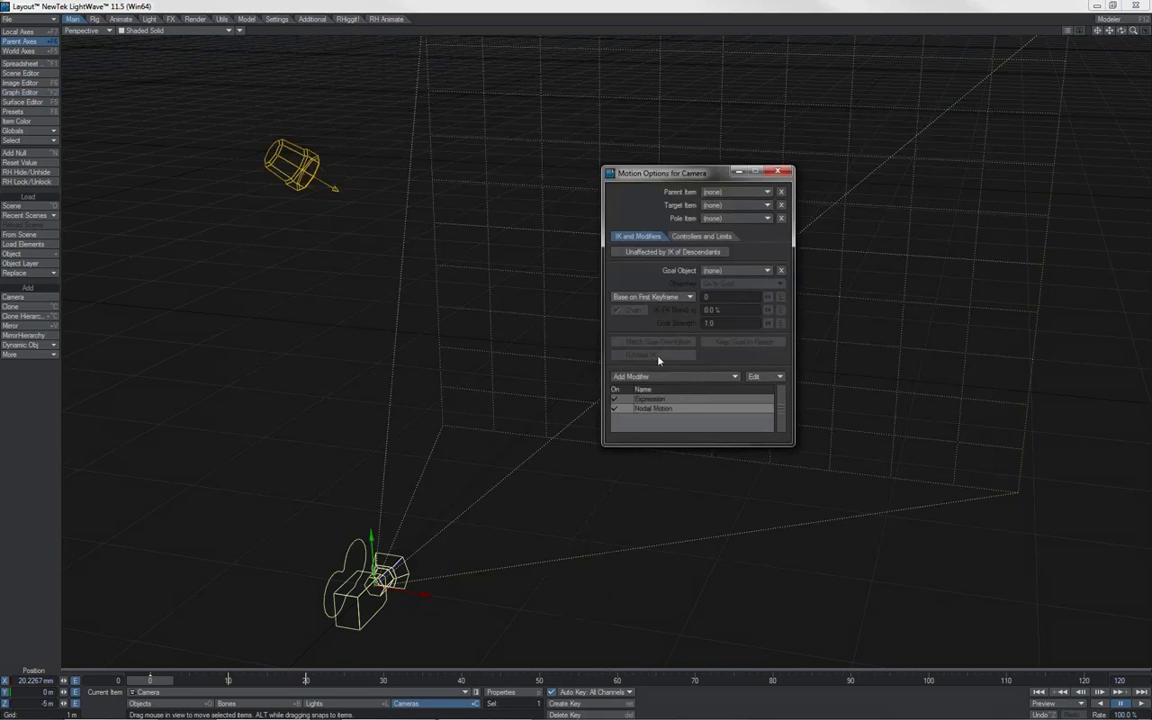
{"action": "left_click", "coordinate": [660, 376]}
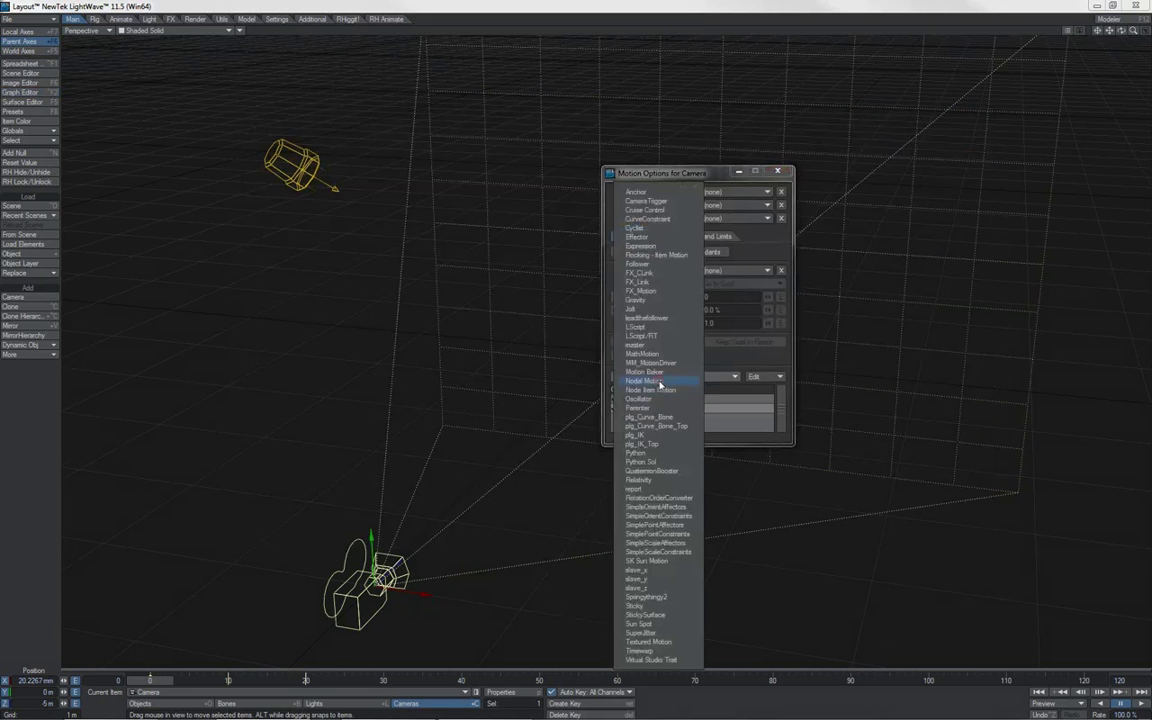
{"action": "left_click", "coordinate": [728, 358]}
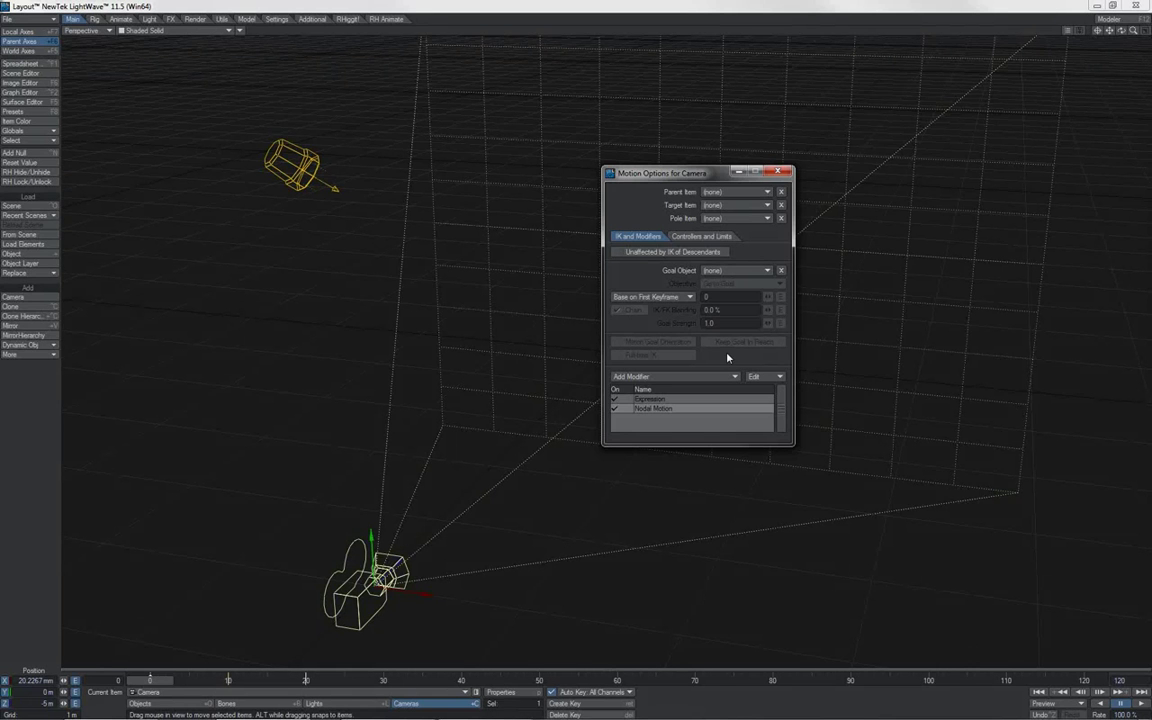
{"action": "key", "text": "ctrl+F2"}
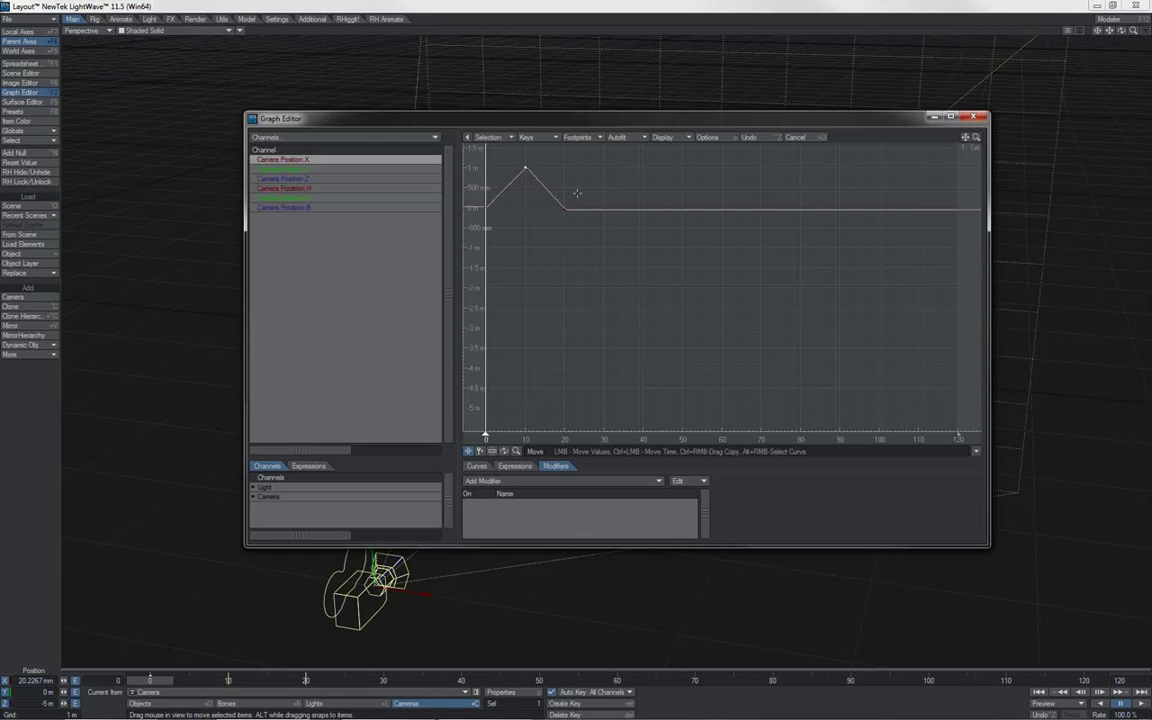
Reselect the frame 20 key, then display the new Camera.AfterIK X, Y and Z curves
{"action": "left_click", "coordinate": [548, 237]}
{"action": "right_click_drag", "start_coordinate": [582, 193], "coordinate": [552, 233]}
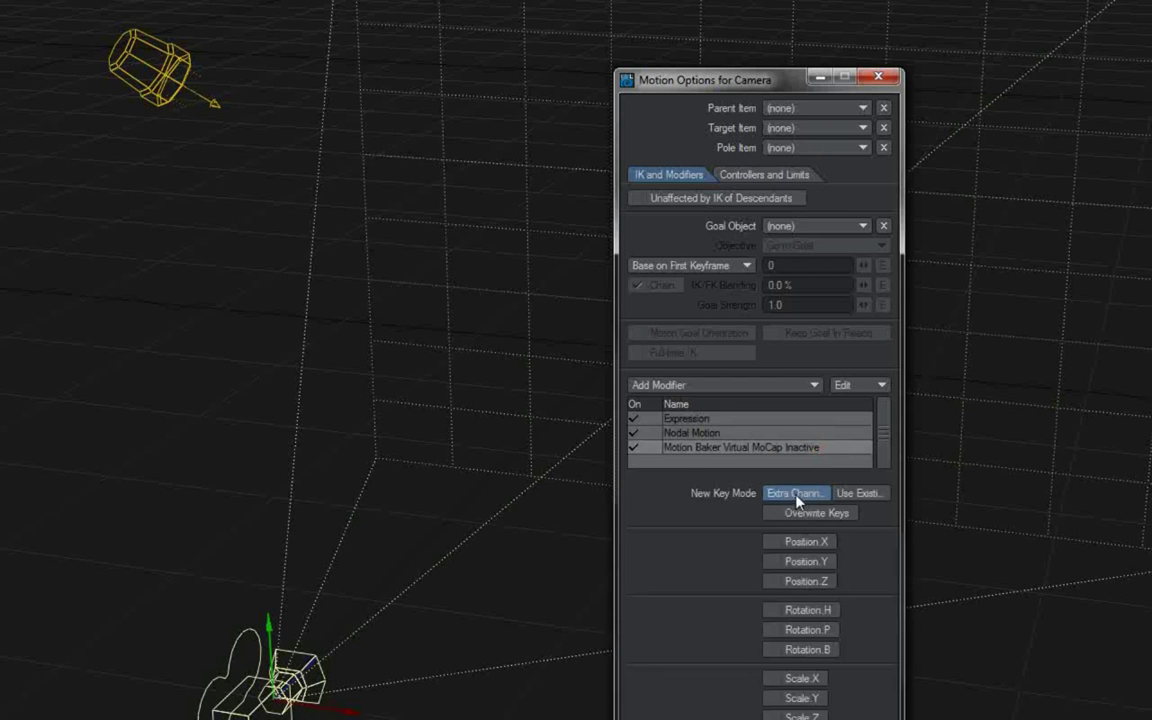
{"action": "key", "text": "ctrl+F2"}
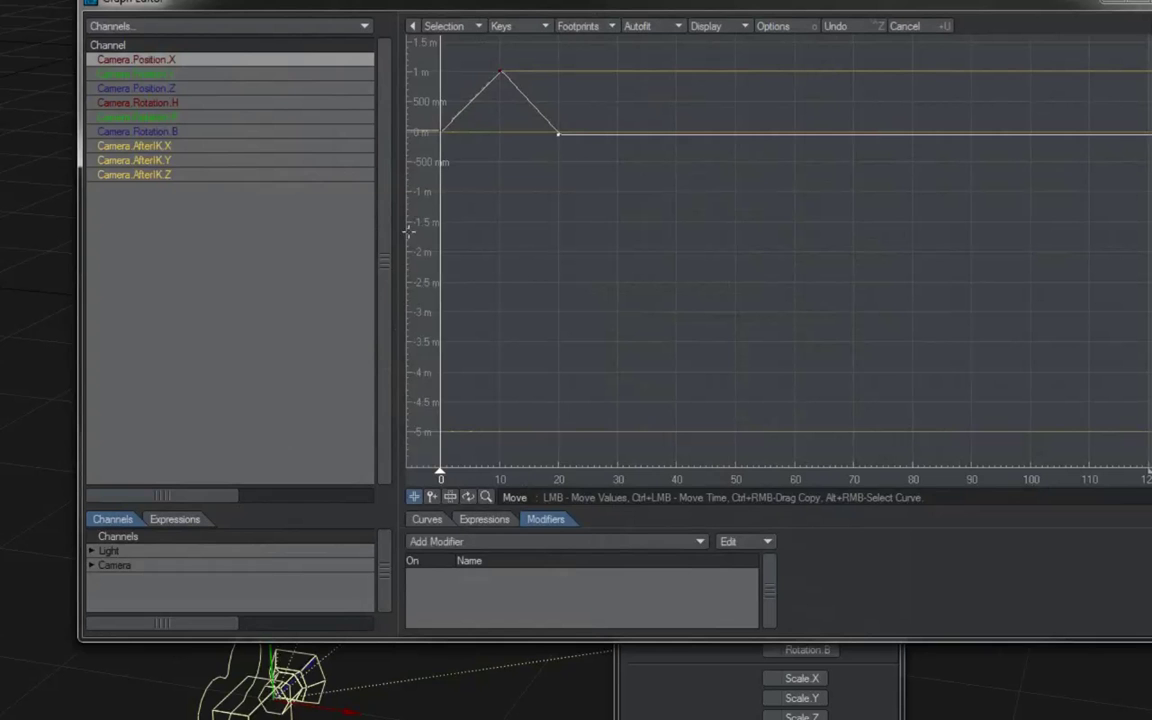
{"action": "left_click", "coordinate": [164, 146]}
{"action": "left_click", "coordinate": [171, 166]}
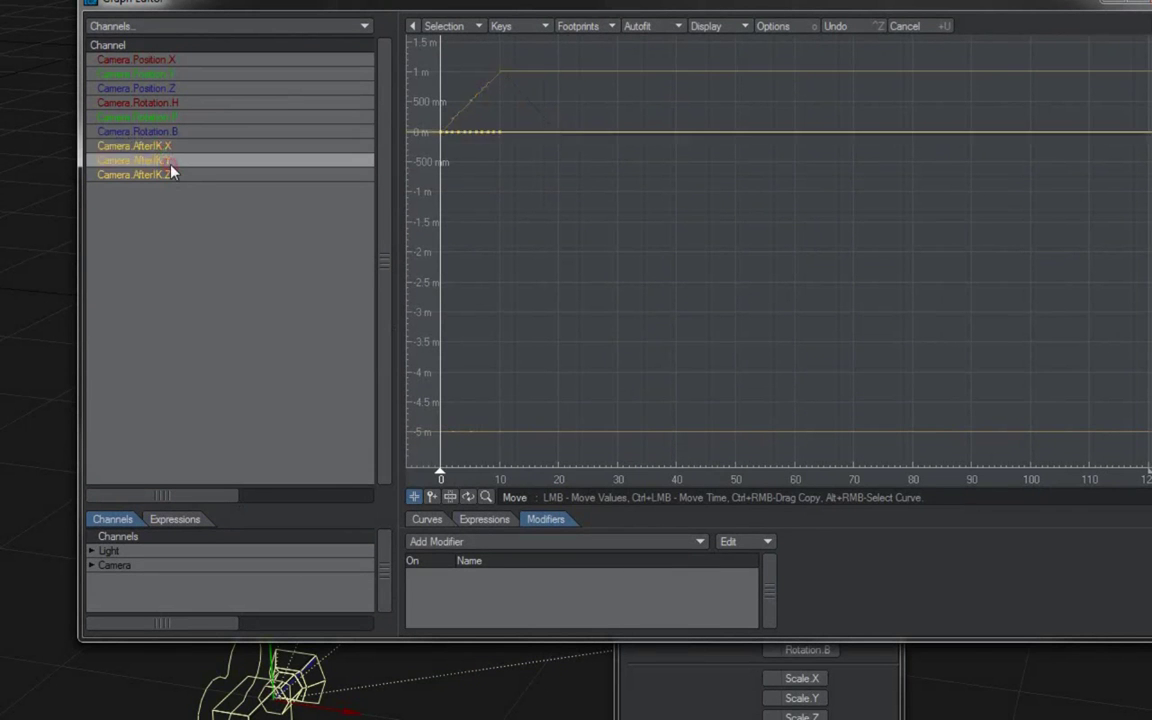
{"action": "left_click", "coordinate": [172, 174]}
{"action": "left_click", "coordinate": [165, 159]}
{"action": "left_click", "coordinate": [166, 148]}
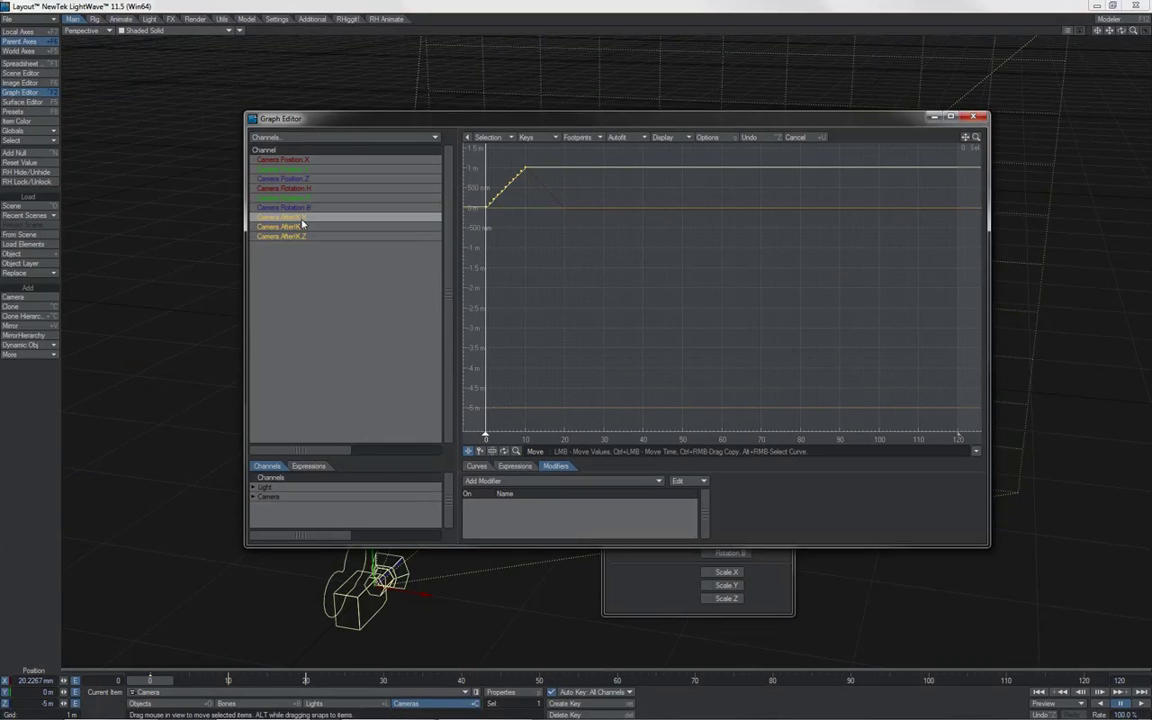
Compare the AfterIK curves with Position X, noting AfterIK.Z at -5 m, then close the Graph Editor
{"action": "left_click", "coordinate": [515, 466]}
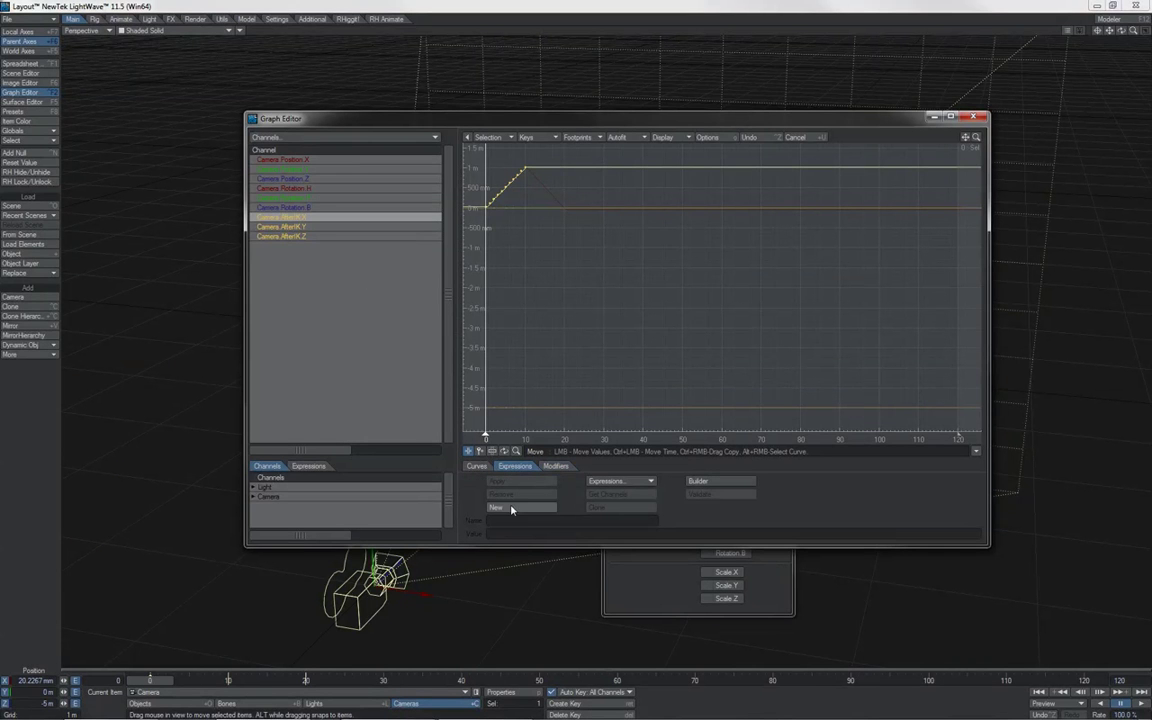
{"action": "left_click", "coordinate": [299, 227]}
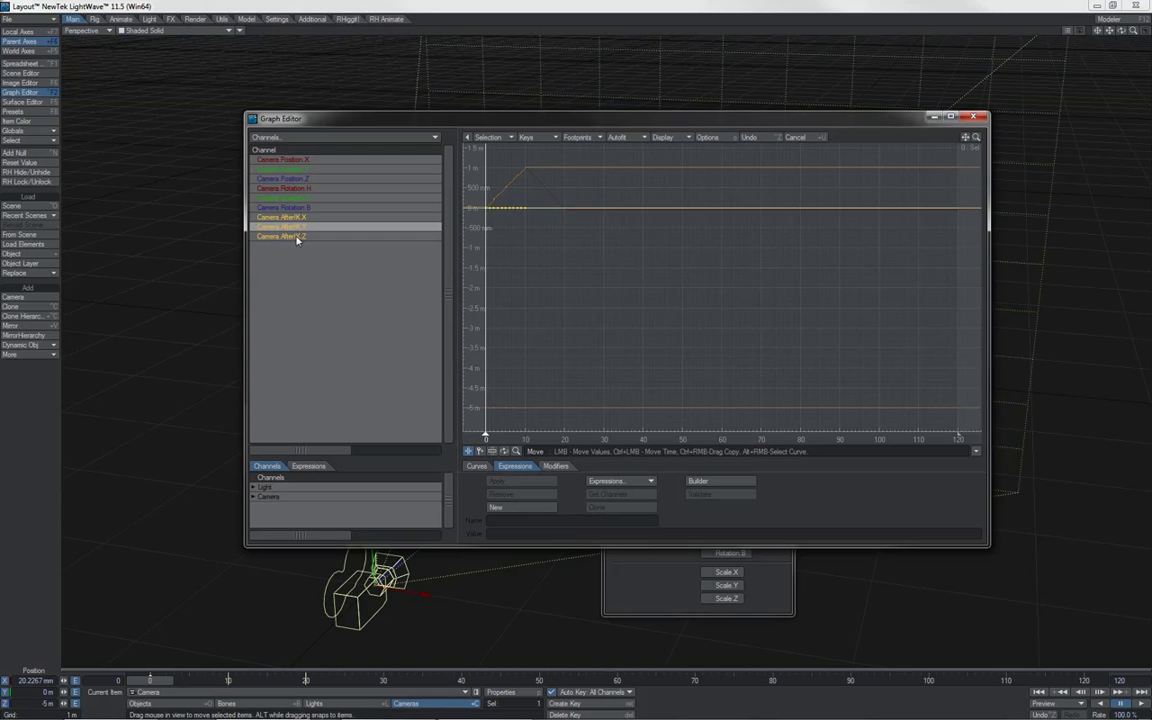
{"action": "left_click", "coordinate": [325, 161]}
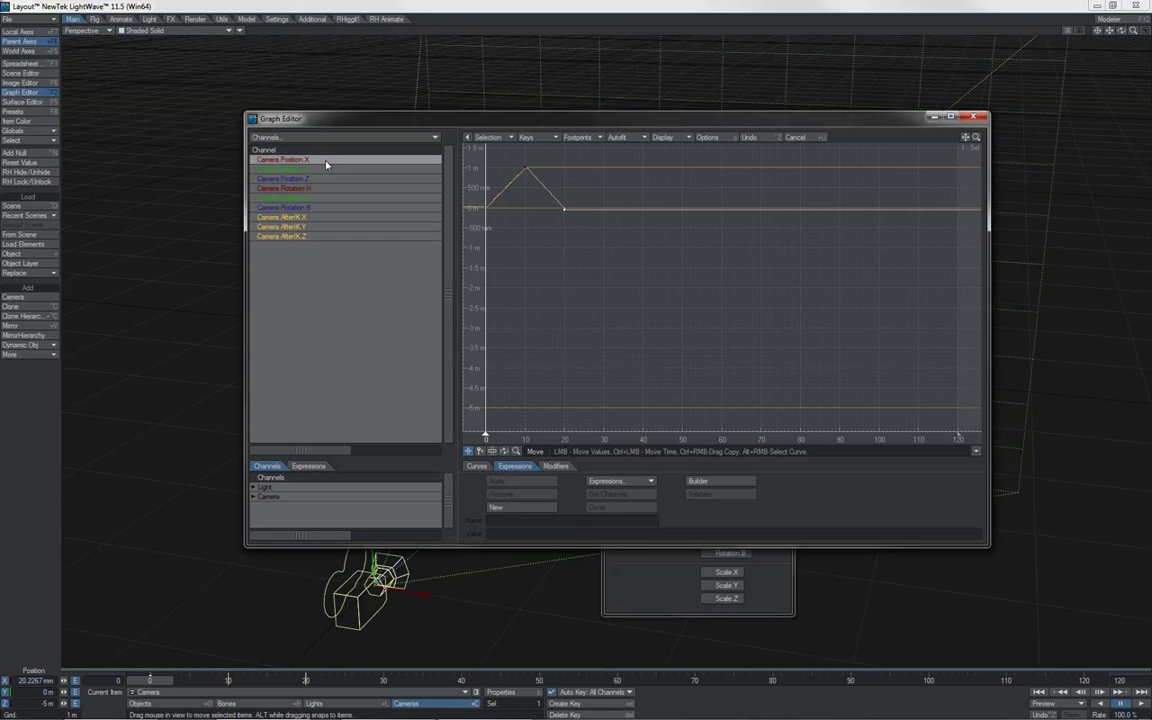
{"action": "left_click", "coordinate": [304, 218]}
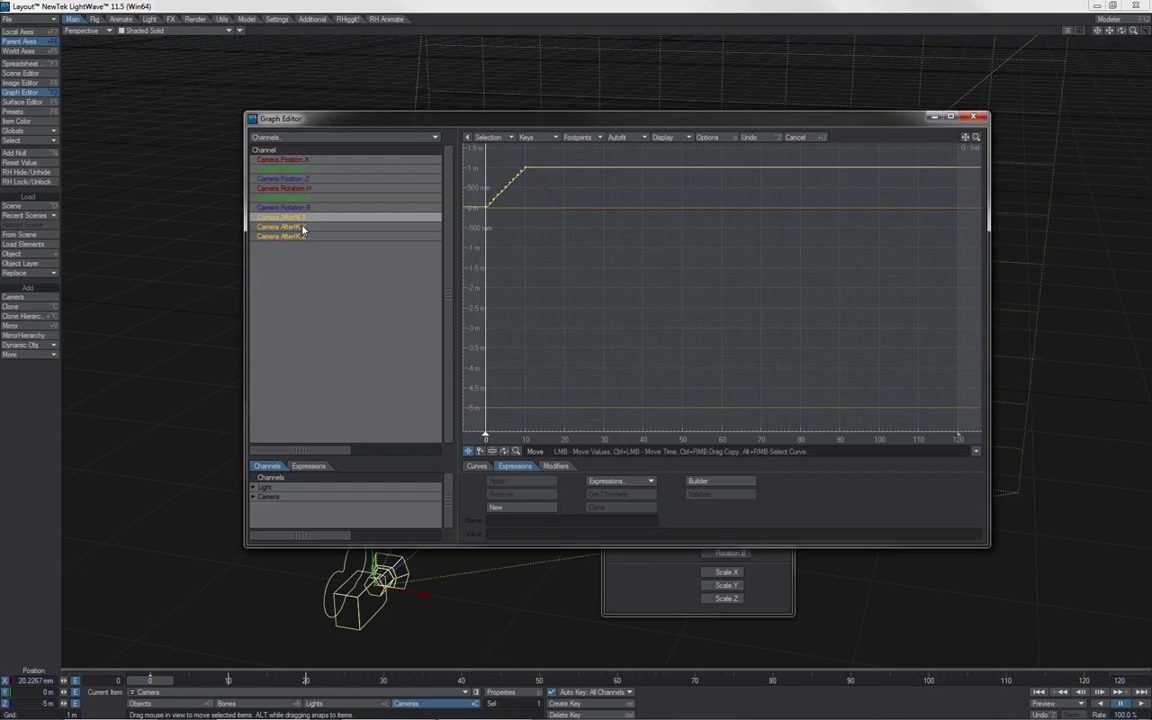
{"action": "left_click", "coordinate": [303, 227]}
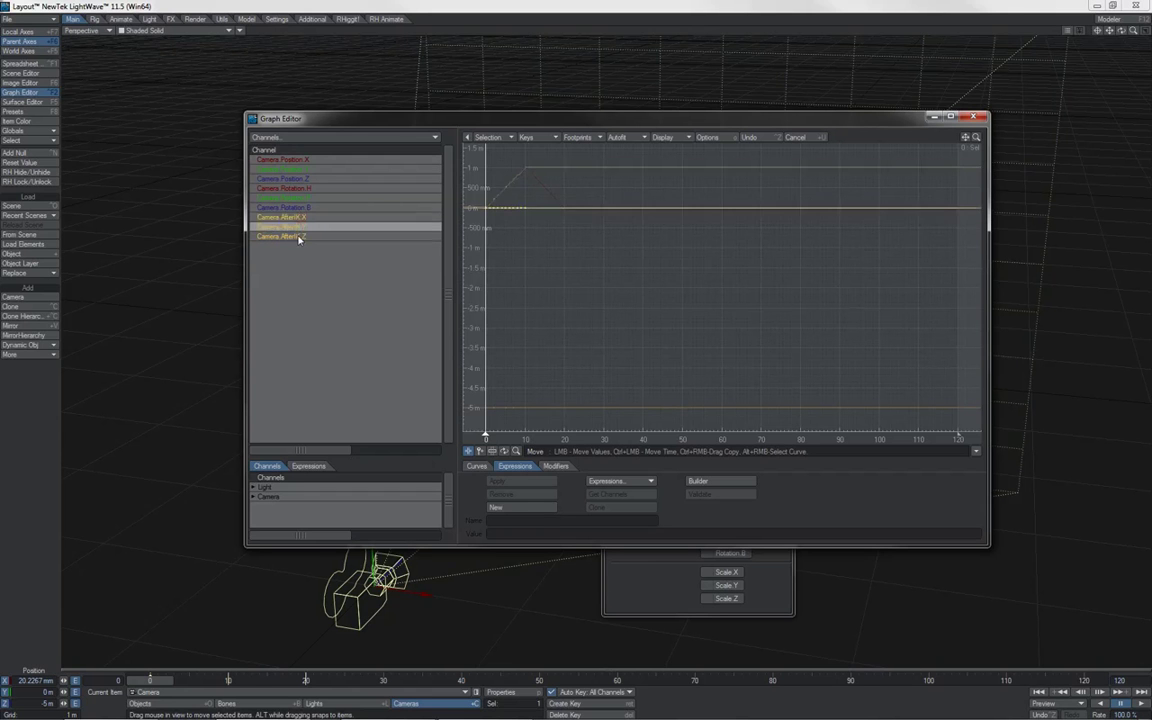
{"action": "left_click", "coordinate": [298, 236]}
{"action": "left_click", "coordinate": [301, 218]}
{"action": "left_click", "coordinate": [301, 228]}
{"action": "left_click", "coordinate": [307, 237]}
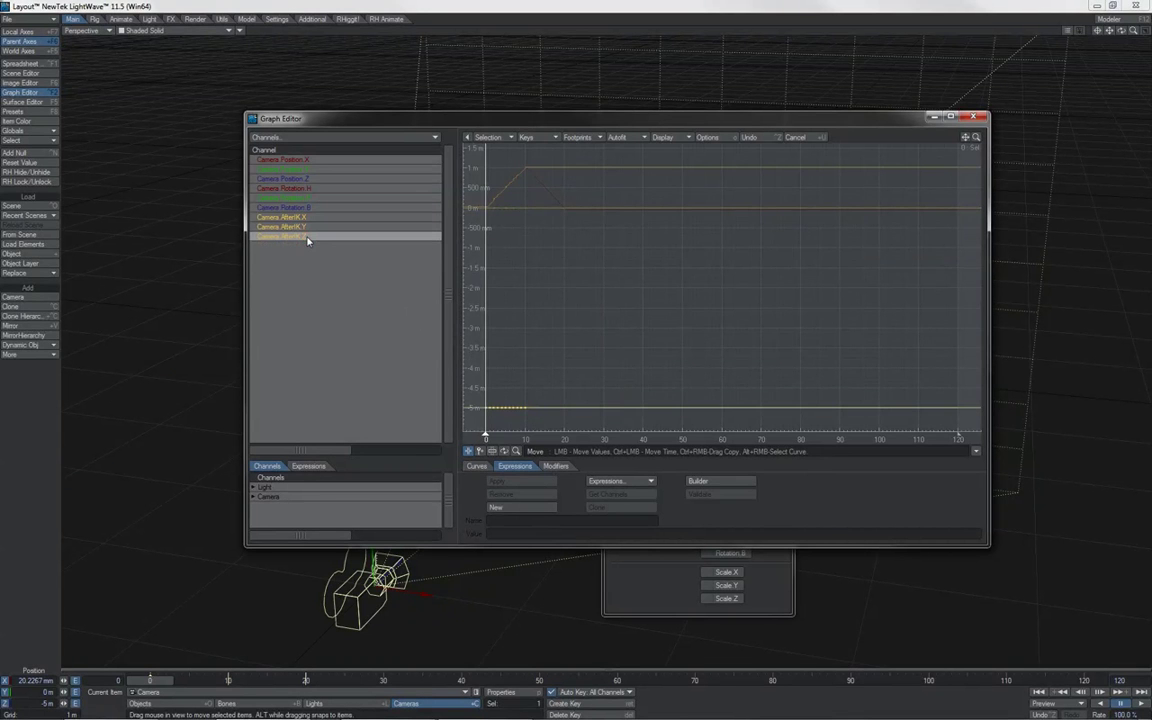
{"action": "left_click", "coordinate": [973, 118]}
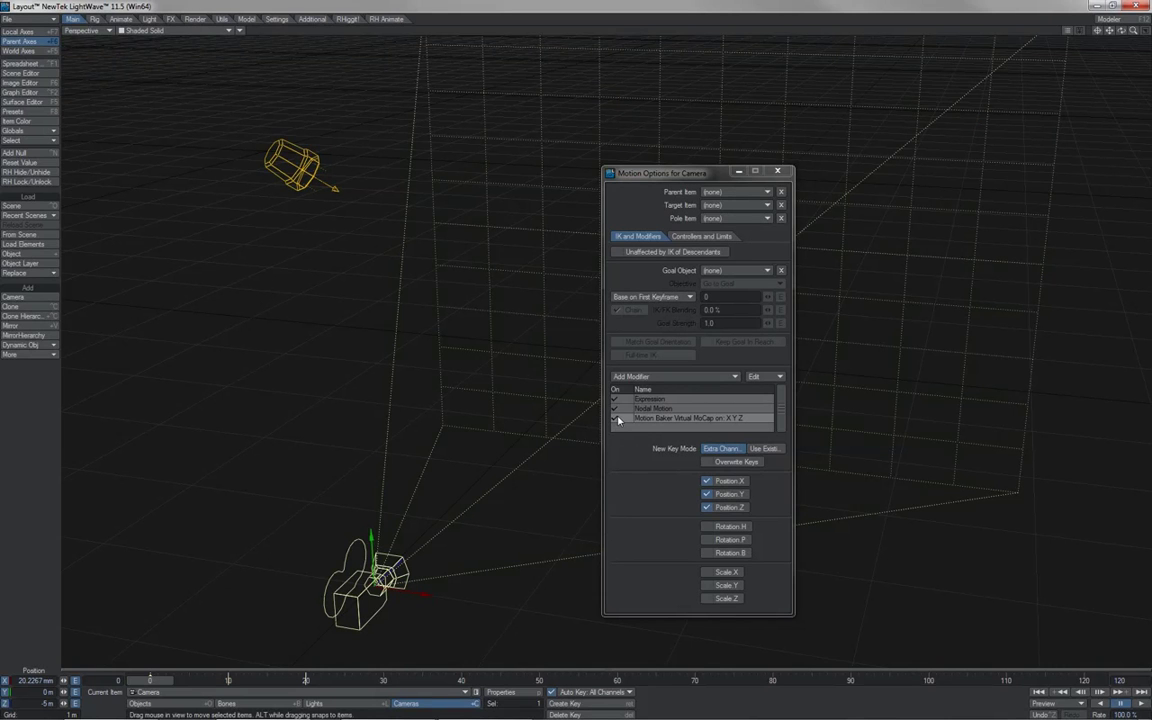
Close the camera's Motion Options with M, select GroundPlane, and press P for its properties
{"action": "key", "text": "m"}
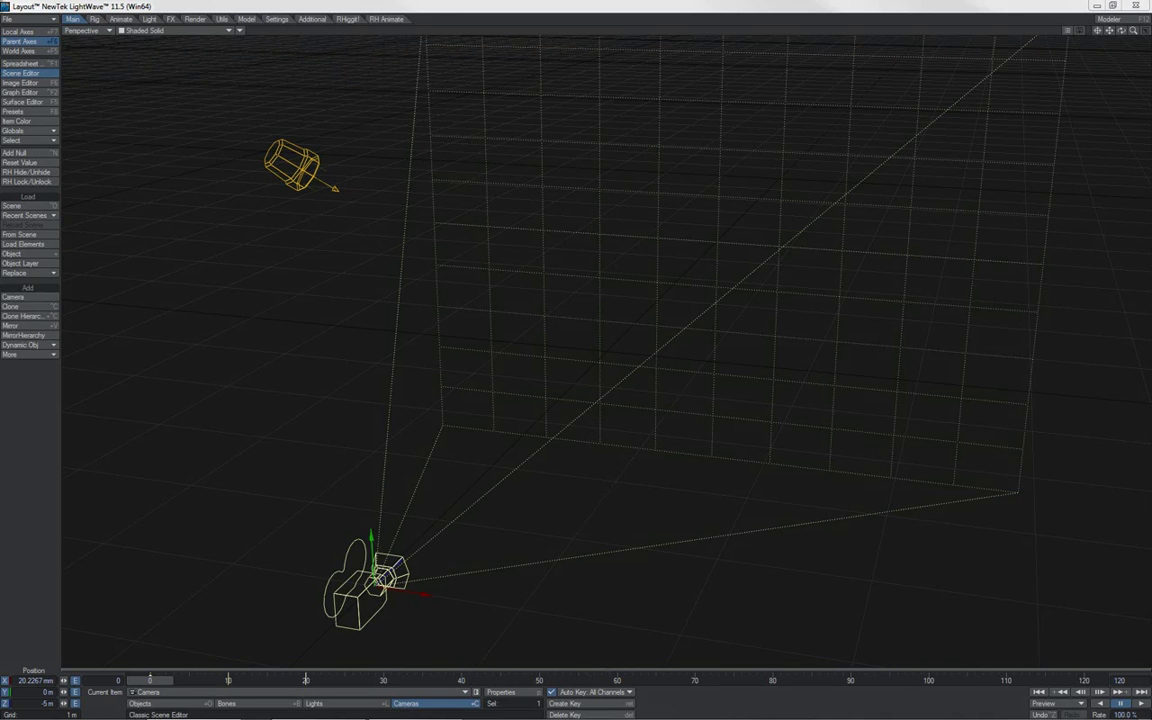
{"action": "left_click", "coordinate": [444, 305]}
{"action": "key", "text": "p"}
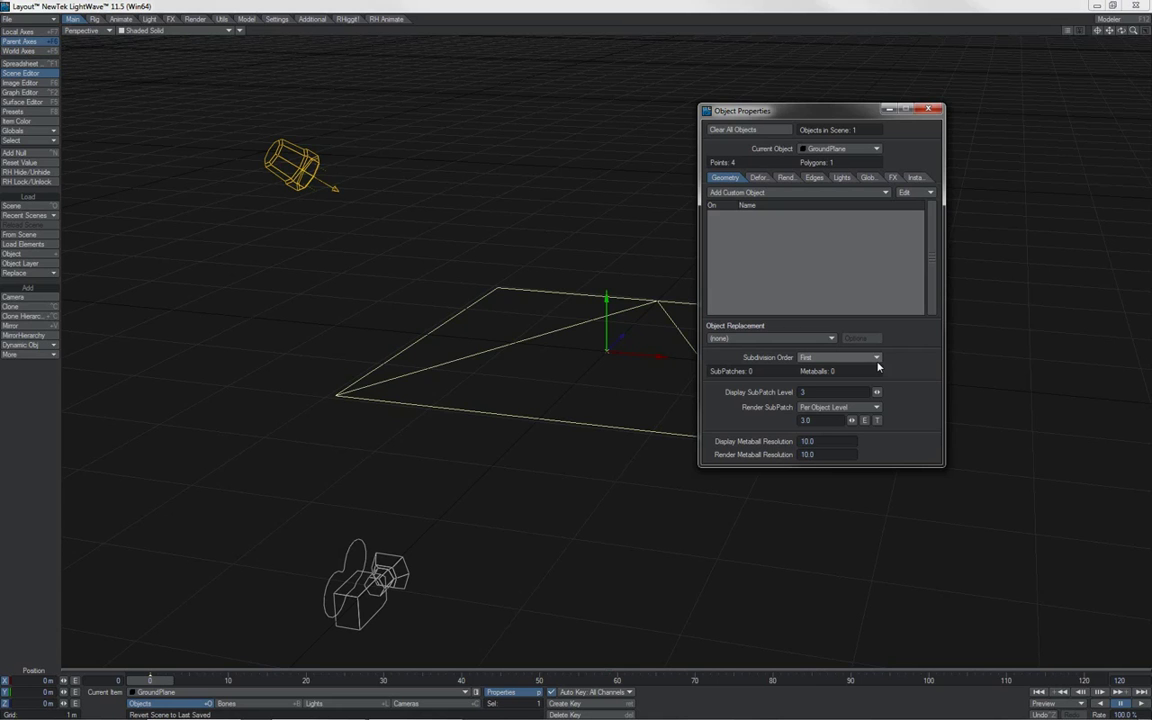
Rotate the Fawn rig's left shoulder control to raise the arm
{"action": "left_click", "coordinate": [877, 358]}
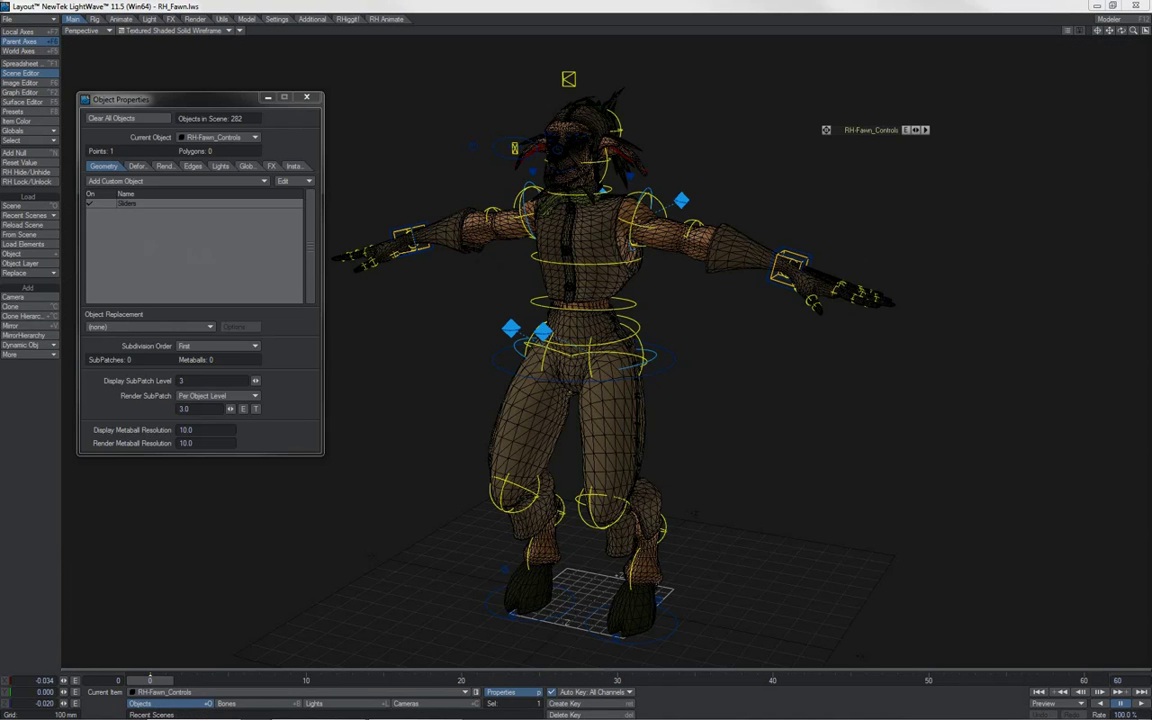
{"action": "left_click", "coordinate": [657, 194]}
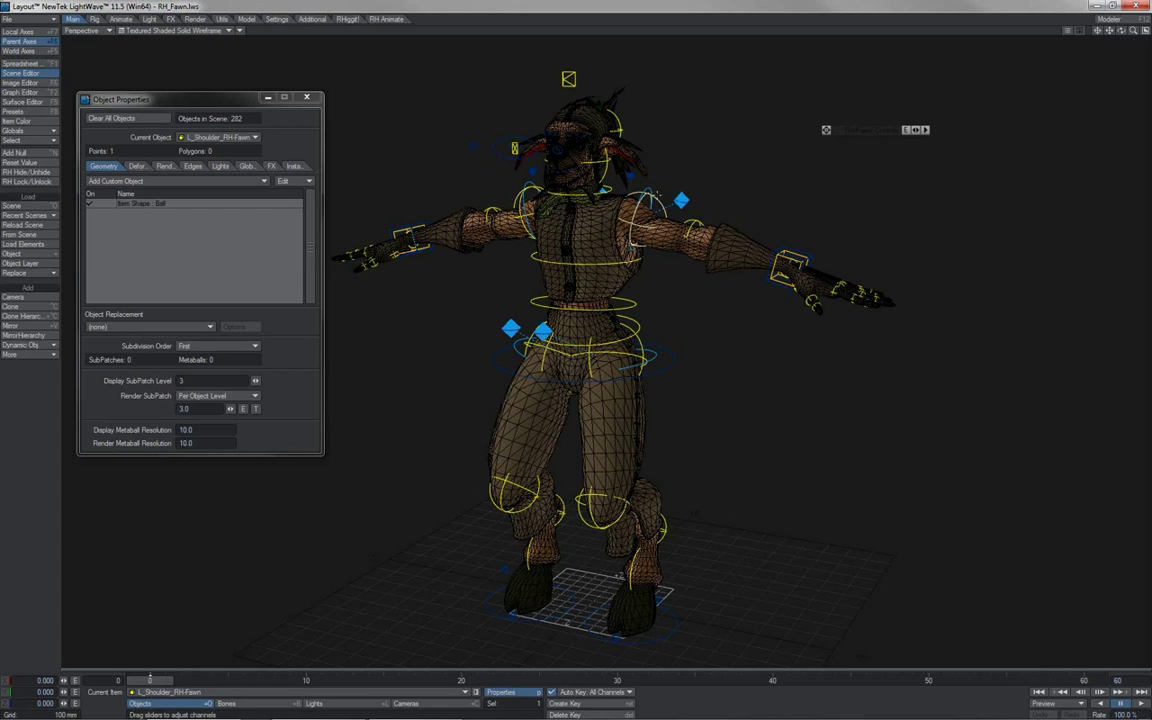
{"action": "key", "text": "y"}
{"action": "left_click_drag", "start_coordinate": [598, 146], "coordinate": [664, 161]}
{"action": "scroll", "coordinate": [664, 161], "scroll_direction": "up", "scroll_amount": 10}
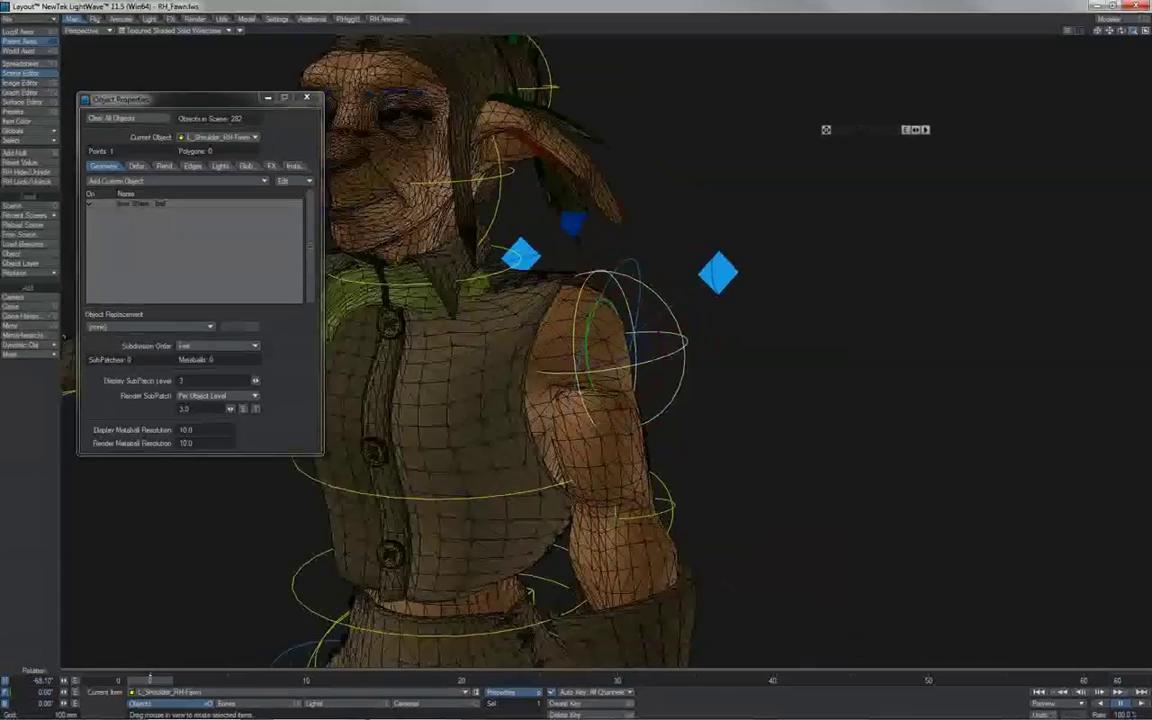
Select the Fawn mesh and set its Subdivision Order to First
{"action": "left_click", "coordinate": [450, 300]}
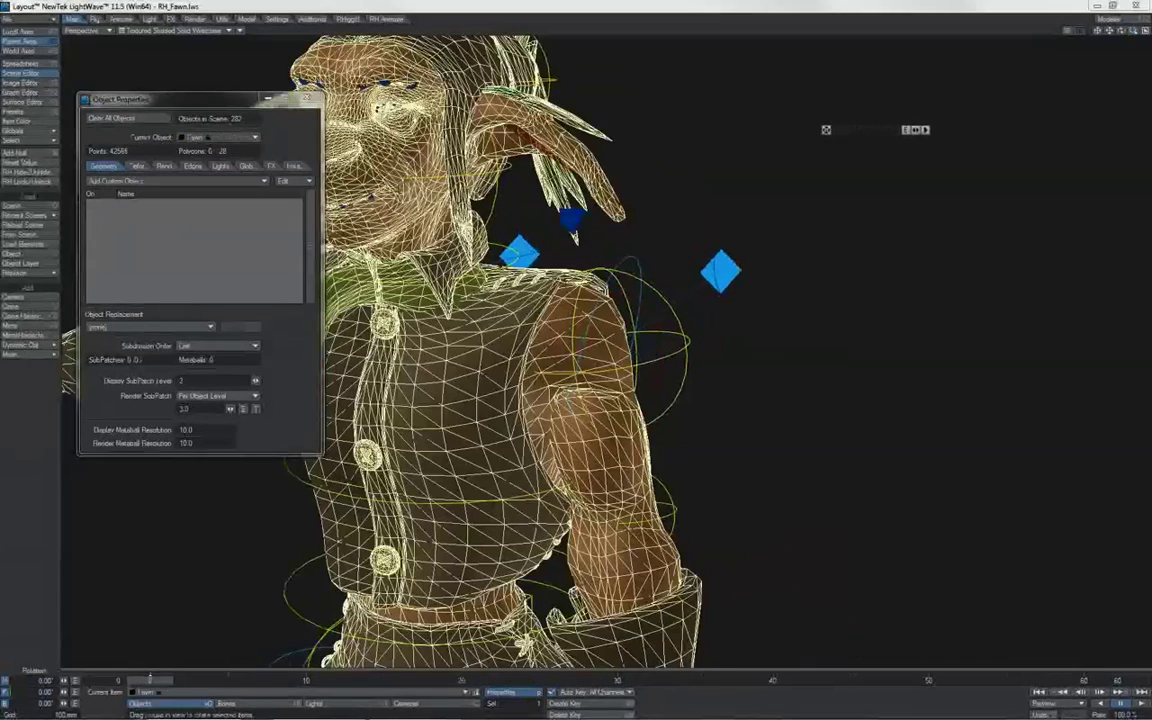
{"action": "left_click", "coordinate": [235, 347]}
{"action": "left_click", "coordinate": [241, 303]}
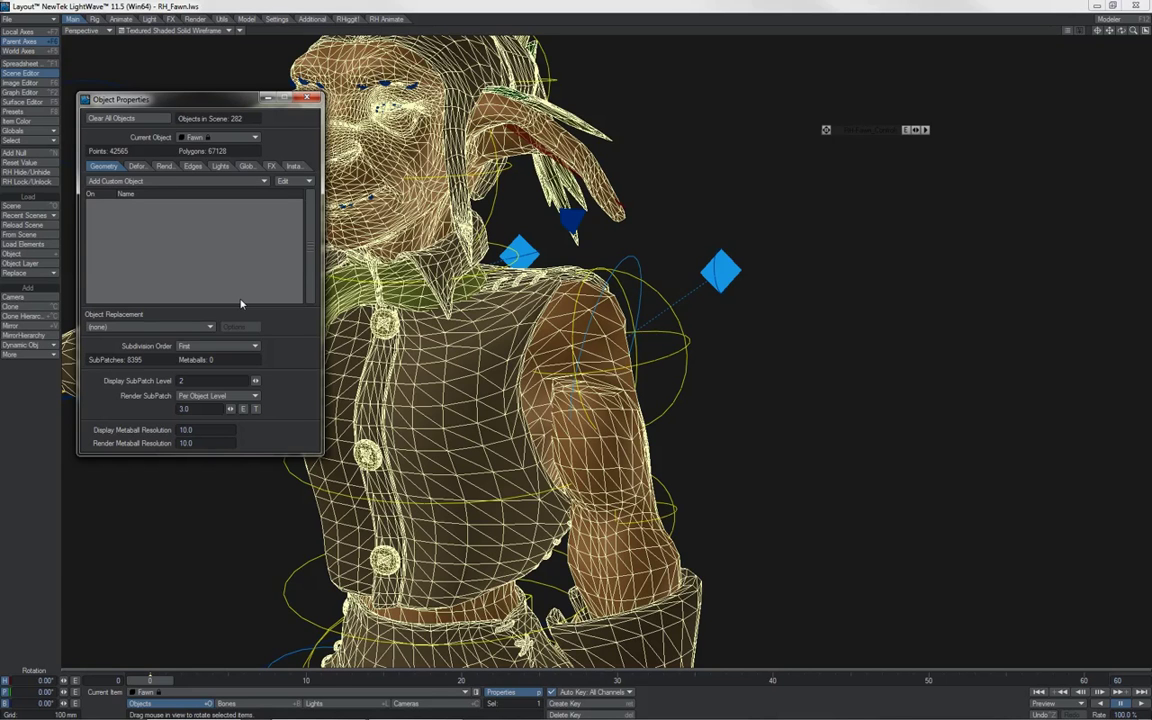
Set Fawn's Subdivision Order to Last and Display SubPatch Level to 0
{"action": "left_click", "coordinate": [220, 346]}
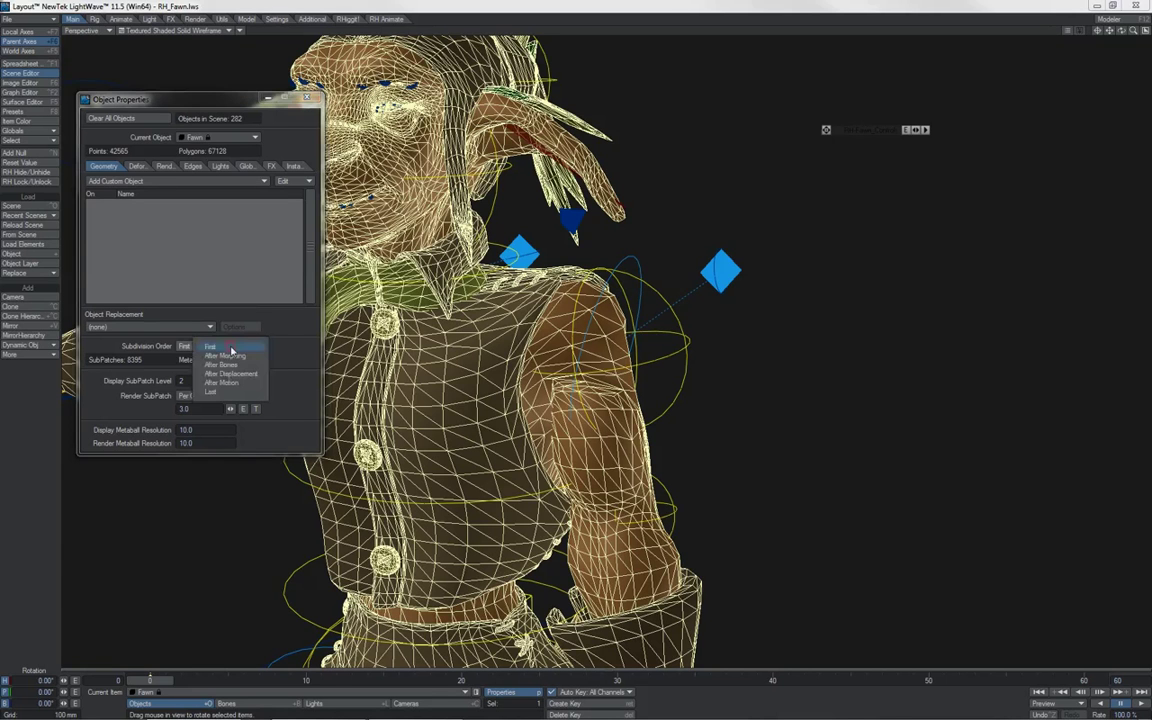
{"action": "left_click", "coordinate": [222, 380]}
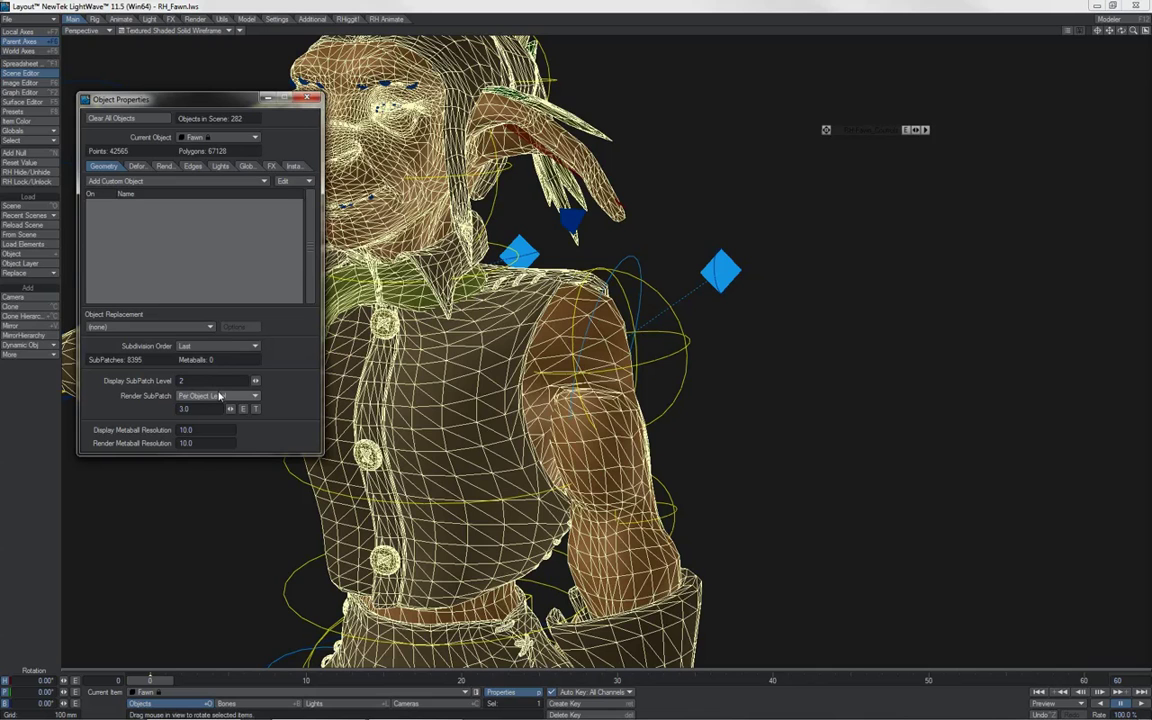
{"action": "left_click", "coordinate": [211, 380]}
{"action": "type", "text": "0"}
{"action": "key", "text": "Return"}
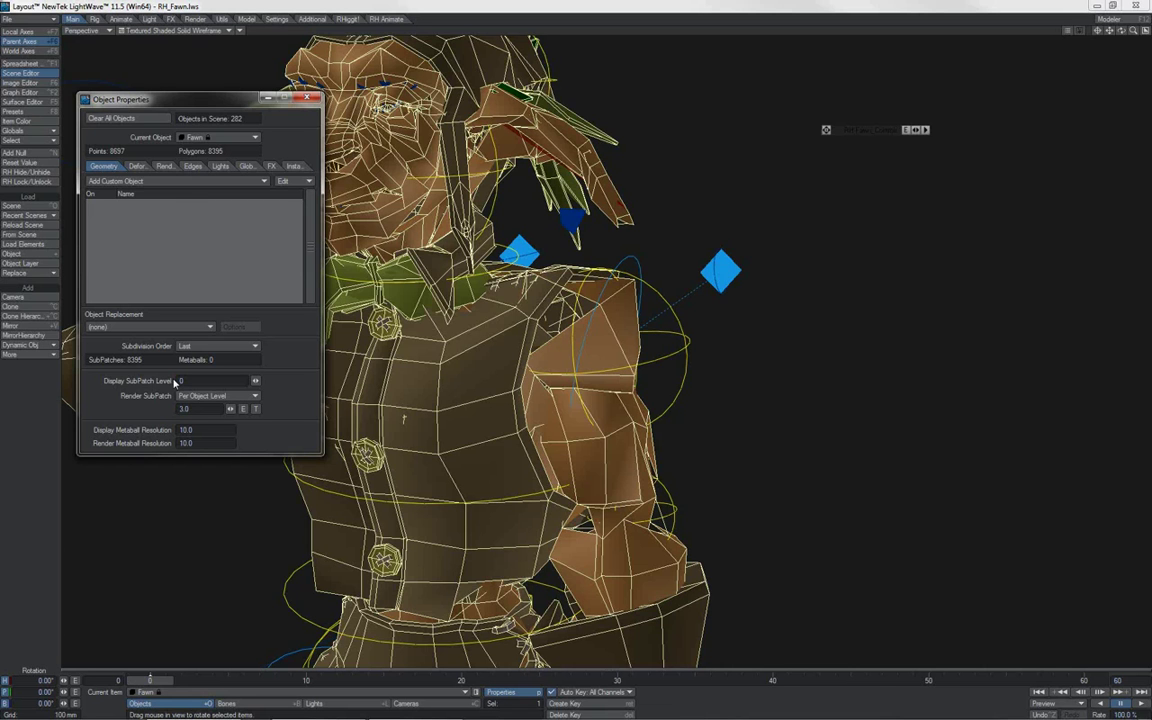
Raise Display SubPatch Level to 3 and set Subdivision Order to After Bones
{"action": "left_click", "coordinate": [180, 381]}
{"action": "type", "text": "3"}
{"action": "key", "text": "Return"}
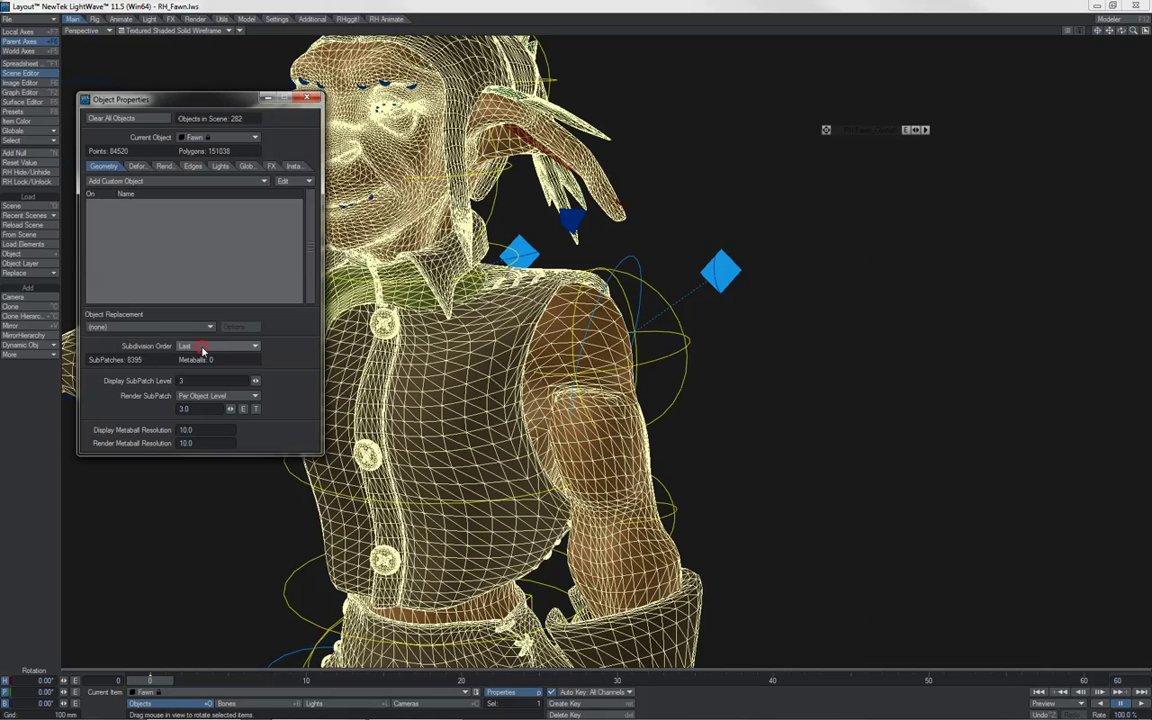
{"action": "left_click", "coordinate": [203, 348]}
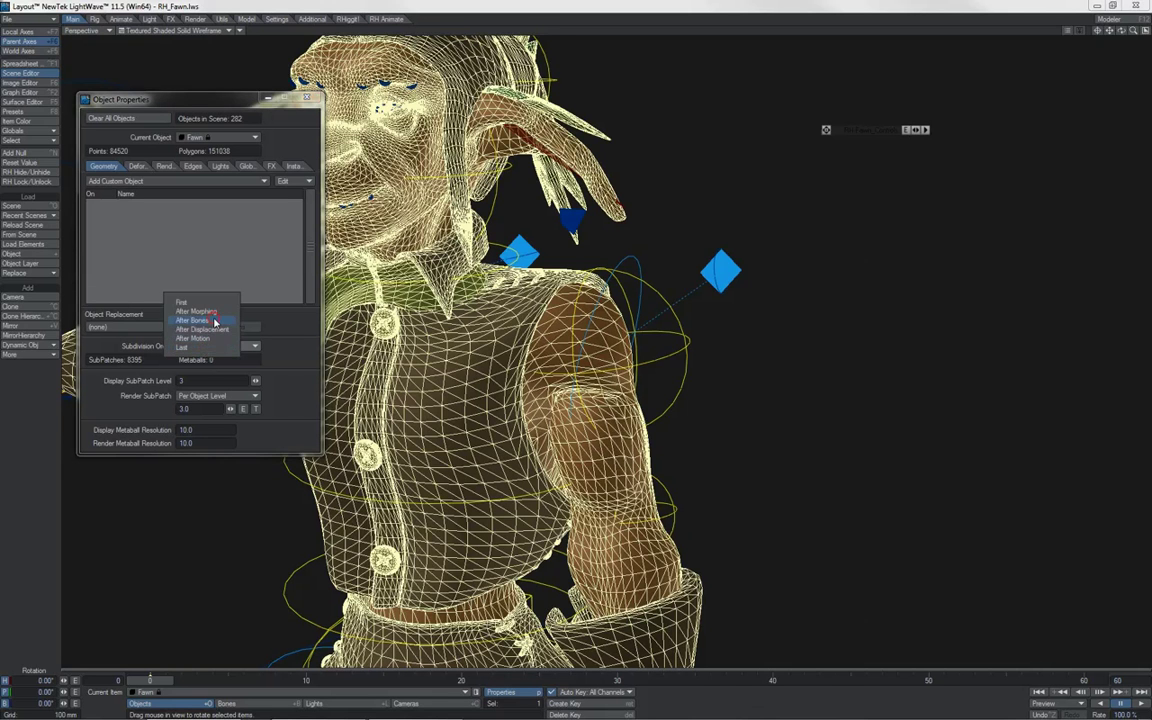
{"action": "left_click", "coordinate": [214, 322]}
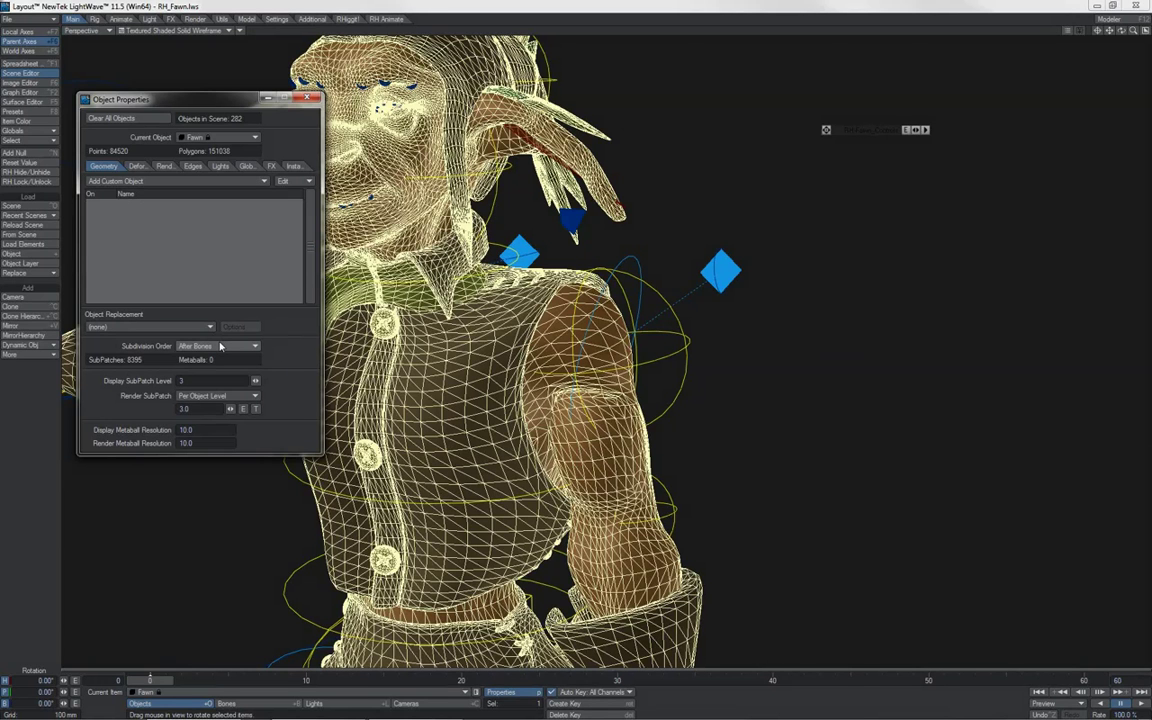
{"action": "left_click", "coordinate": [221, 346]}
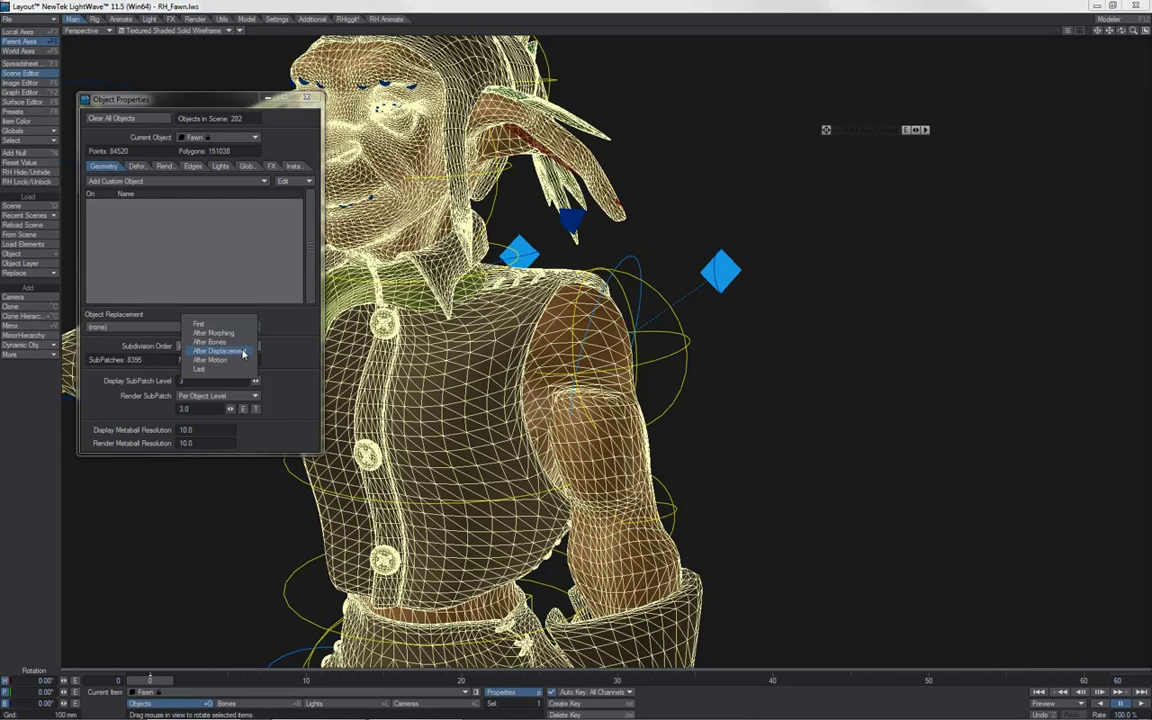
Set Fawn's Display SubPatch Level to 10, keeping After Bones, and show its Deform settings
{"action": "left_click", "coordinate": [218, 380]}
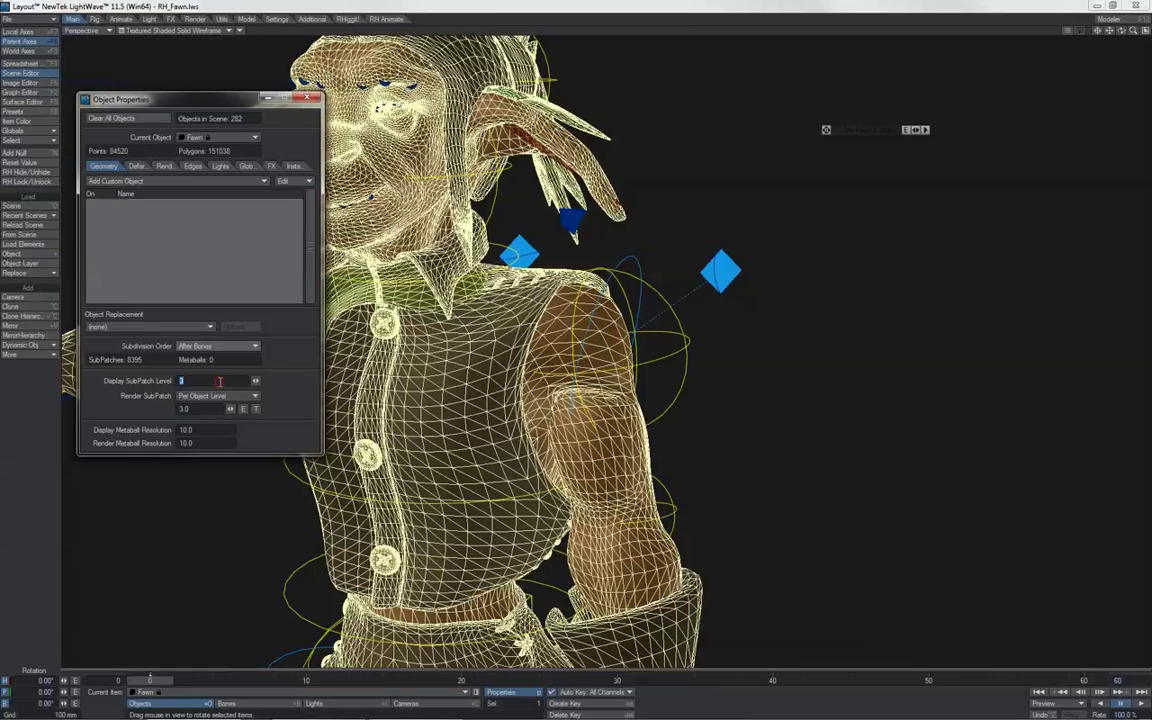
{"action": "type", "text": "10"}
{"action": "key", "text": "Return"}
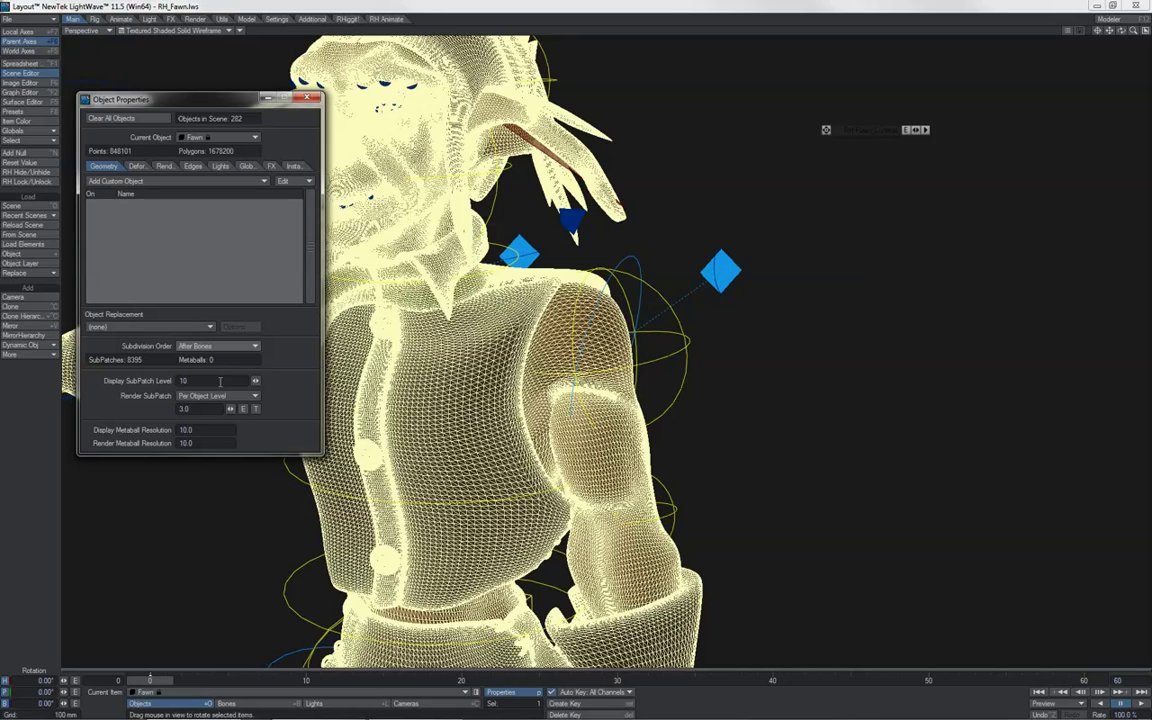
{"action": "left_click", "coordinate": [230, 346]}
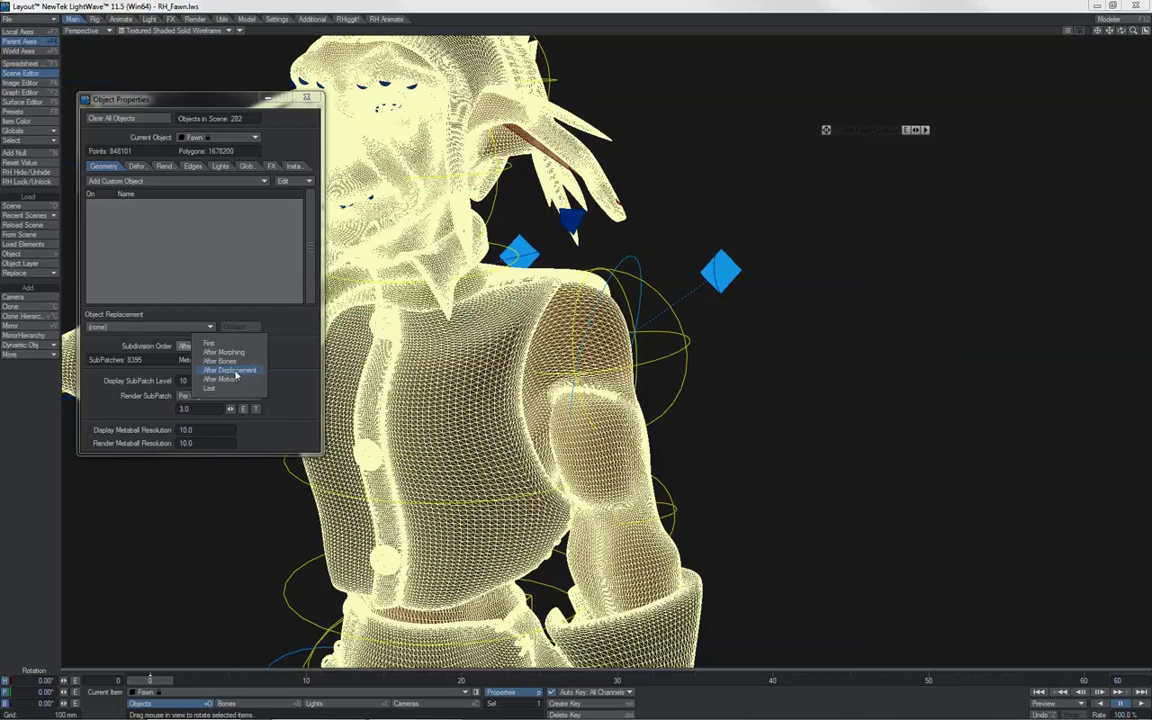
{"action": "left_click", "coordinate": [137, 167]}
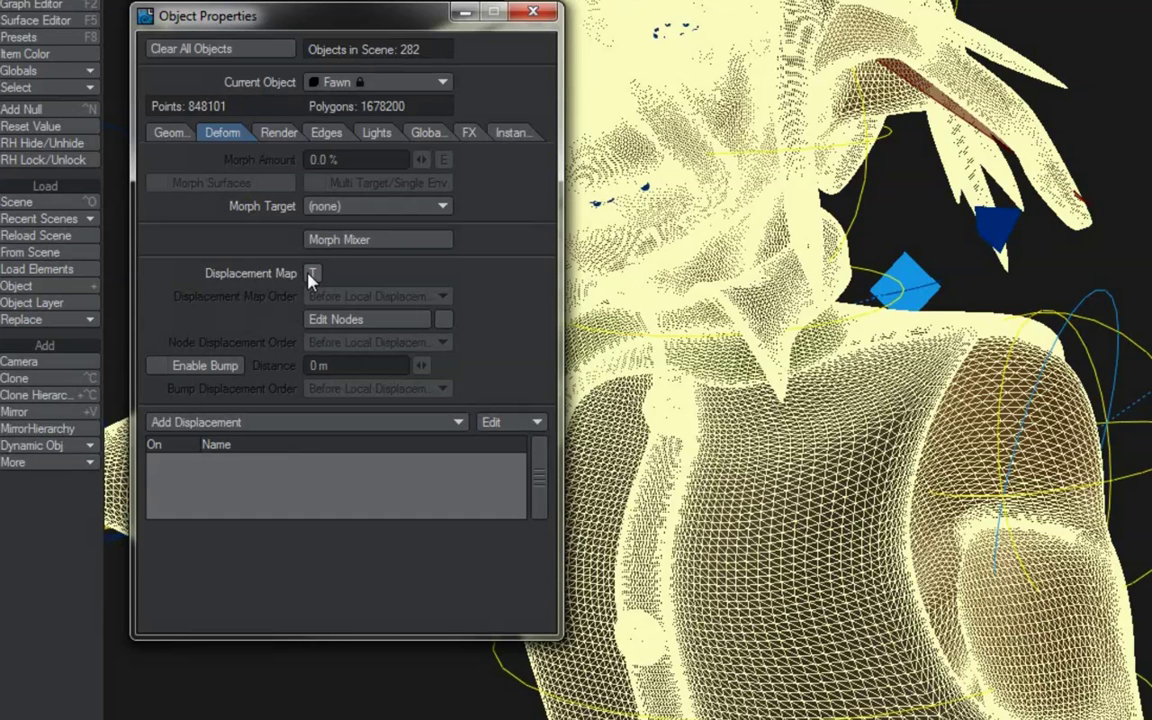
Enable node displacement with its order set to Before World Displacement
{"action": "left_click", "coordinate": [443, 320]}
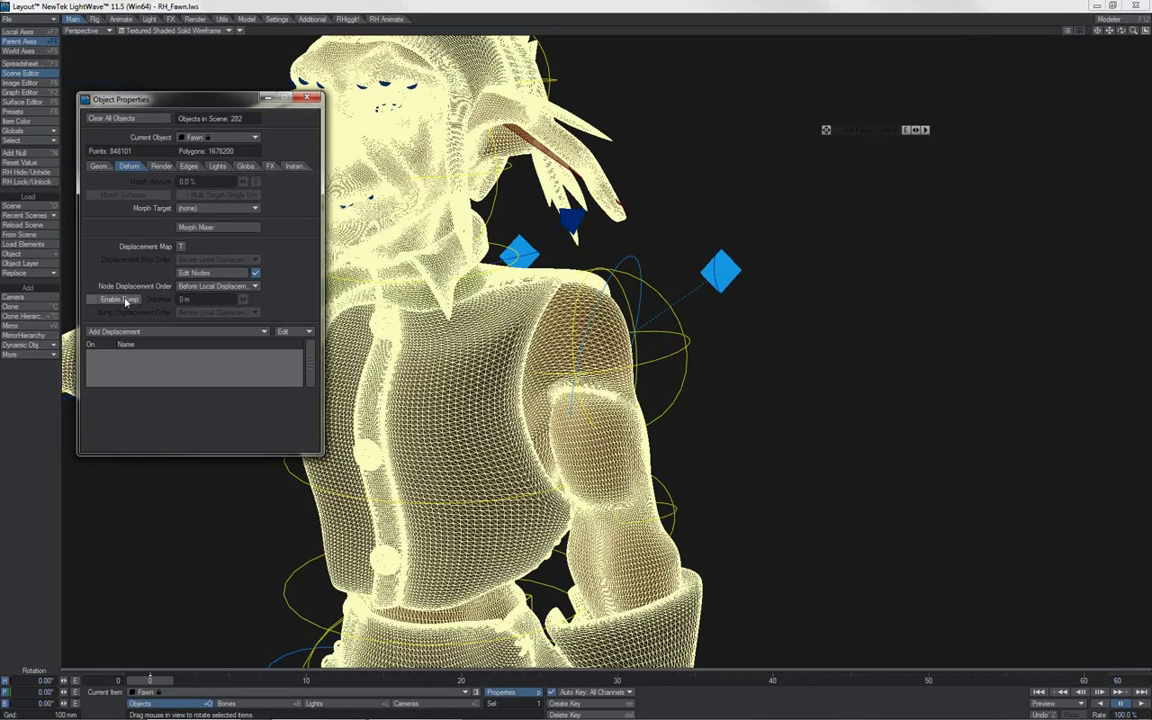
{"action": "left_click", "coordinate": [246, 288]}
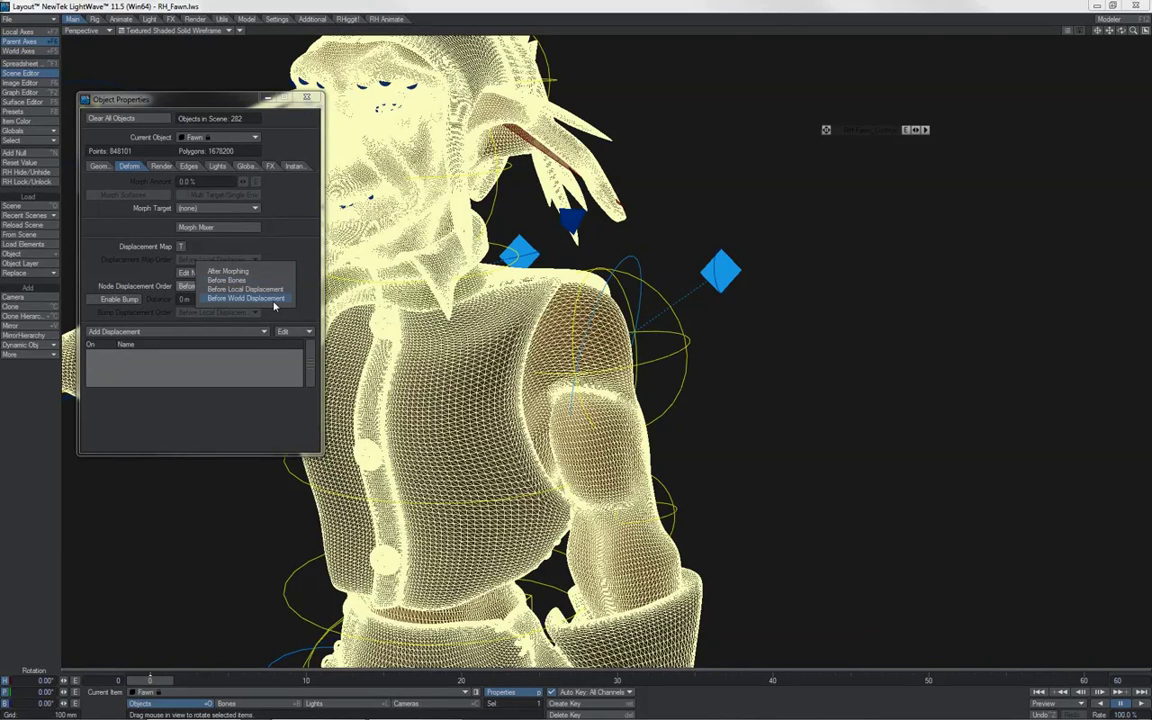
{"action": "left_click", "coordinate": [273, 300]}
Enable Bump with the bump displacement order set to After Morphing
{"action": "left_click", "coordinate": [120, 300]}
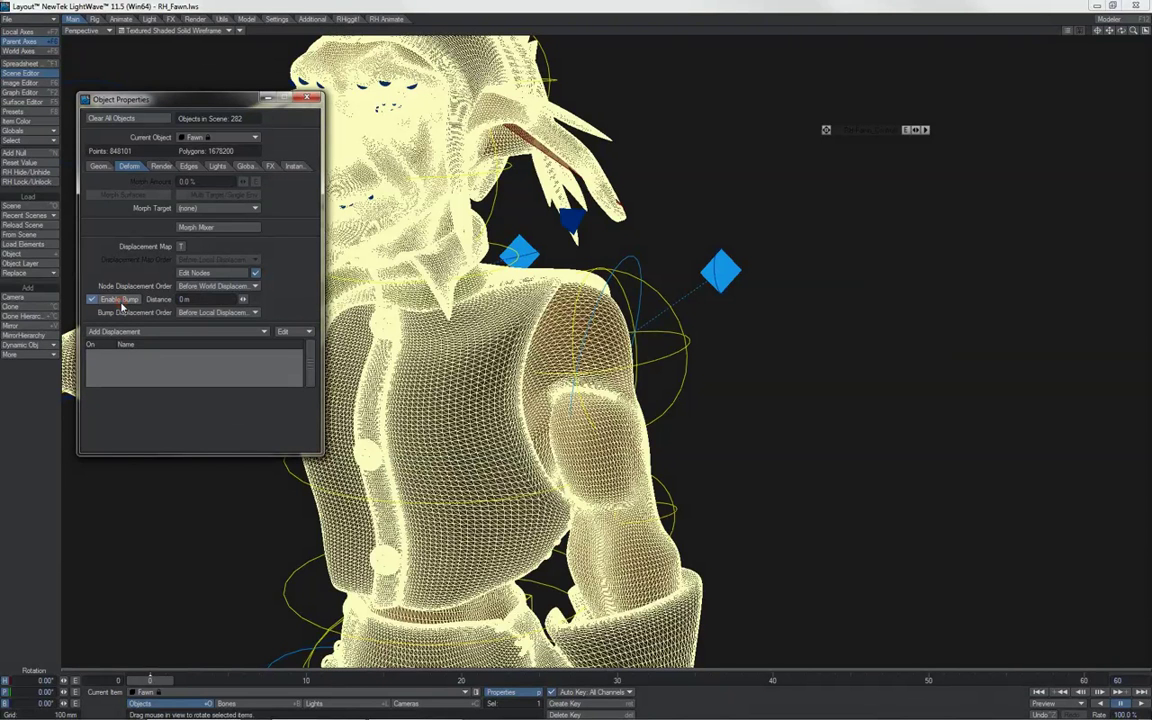
{"action": "left_click", "coordinate": [212, 315]}
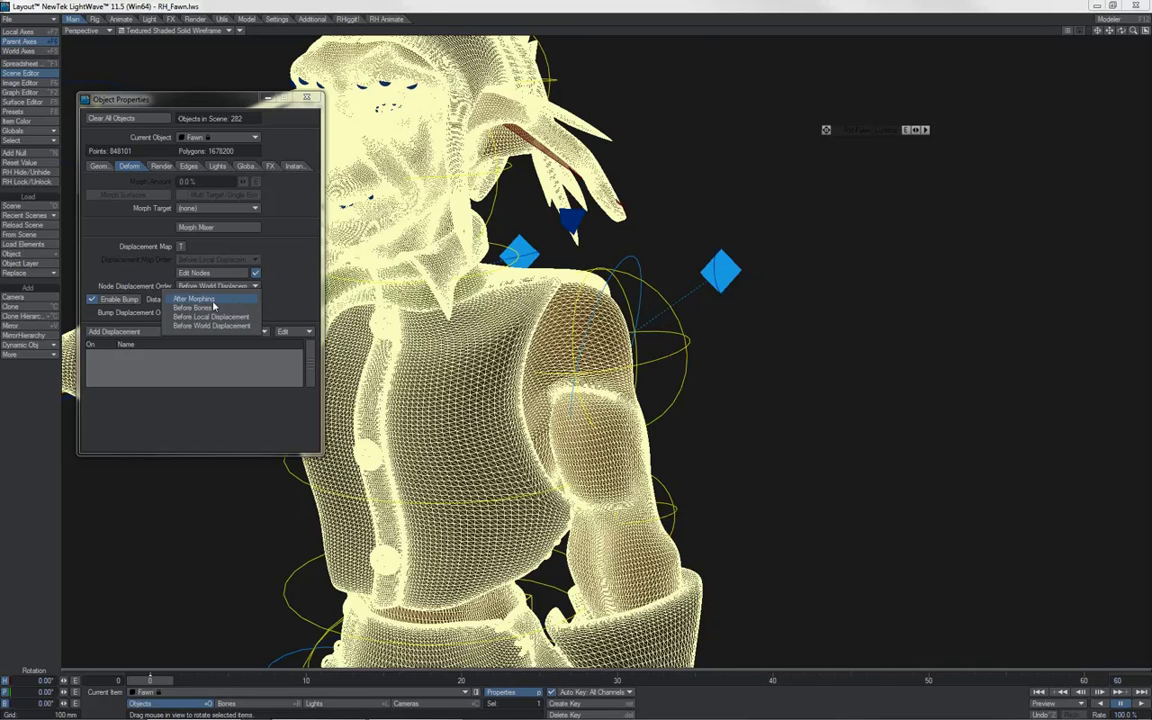
{"action": "left_click", "coordinate": [213, 300]}
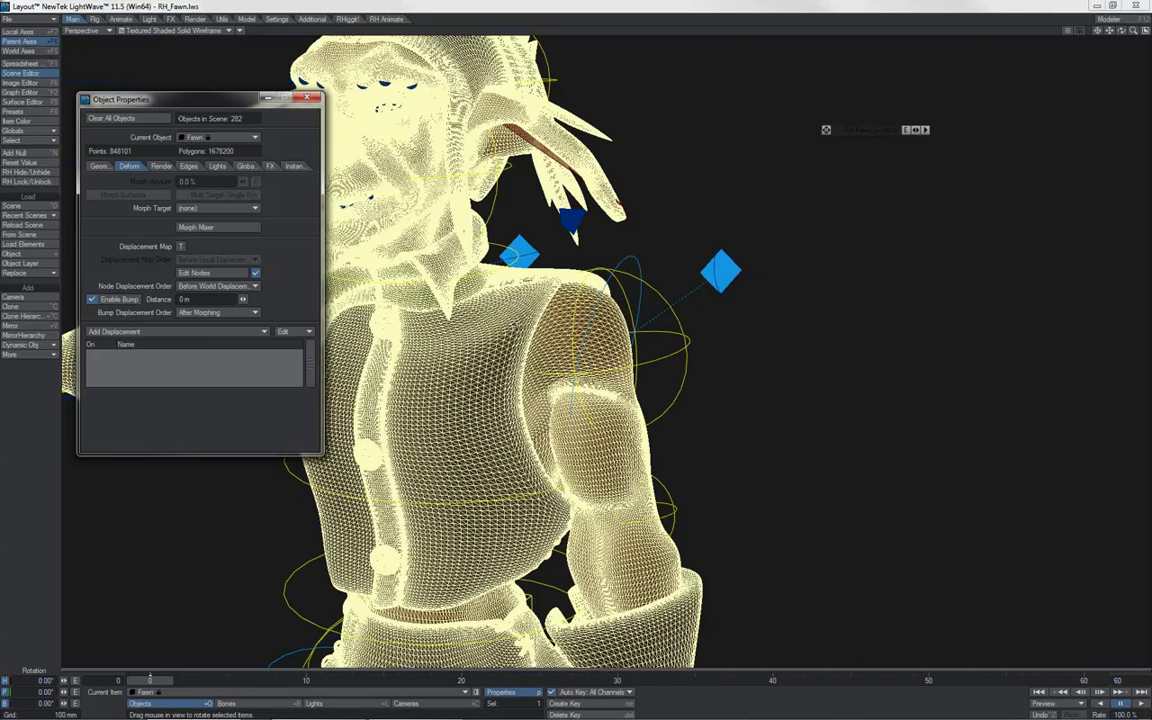
{"action": "left_click", "coordinate": [233, 336]}
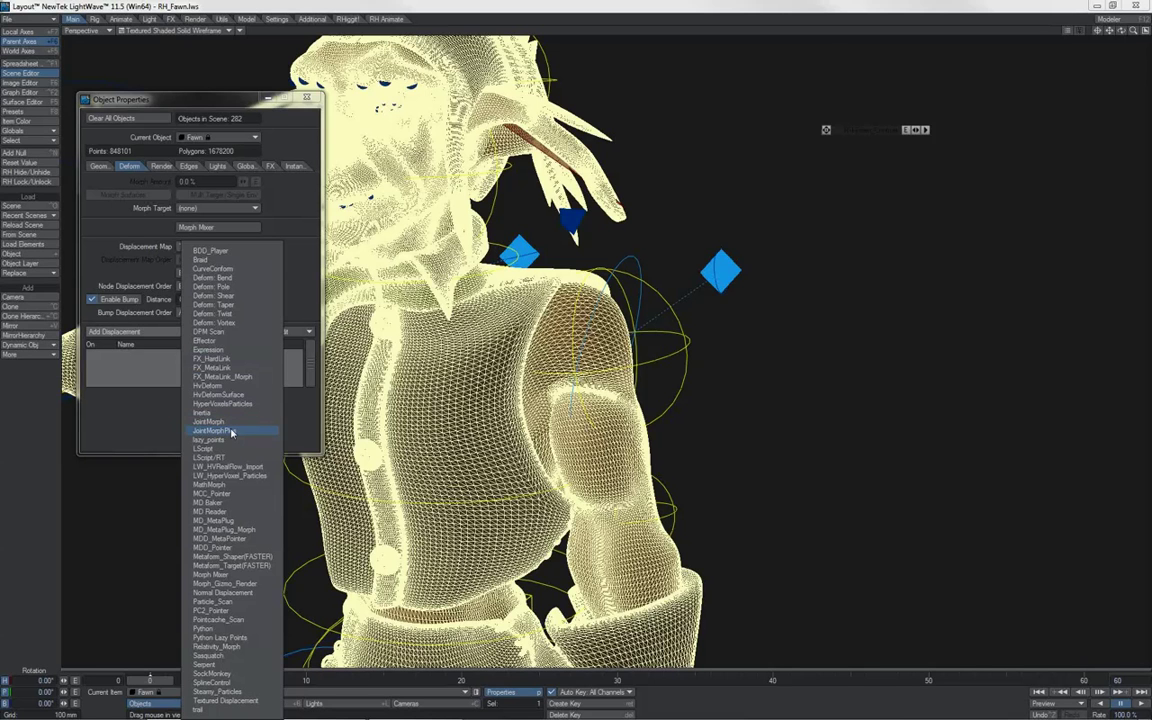
Close the plugin list, recheck the Geometry subdivision order unchanged, and open Deform's Node Displacement Order choices
{"action": "left_click", "coordinate": [298, 437]}
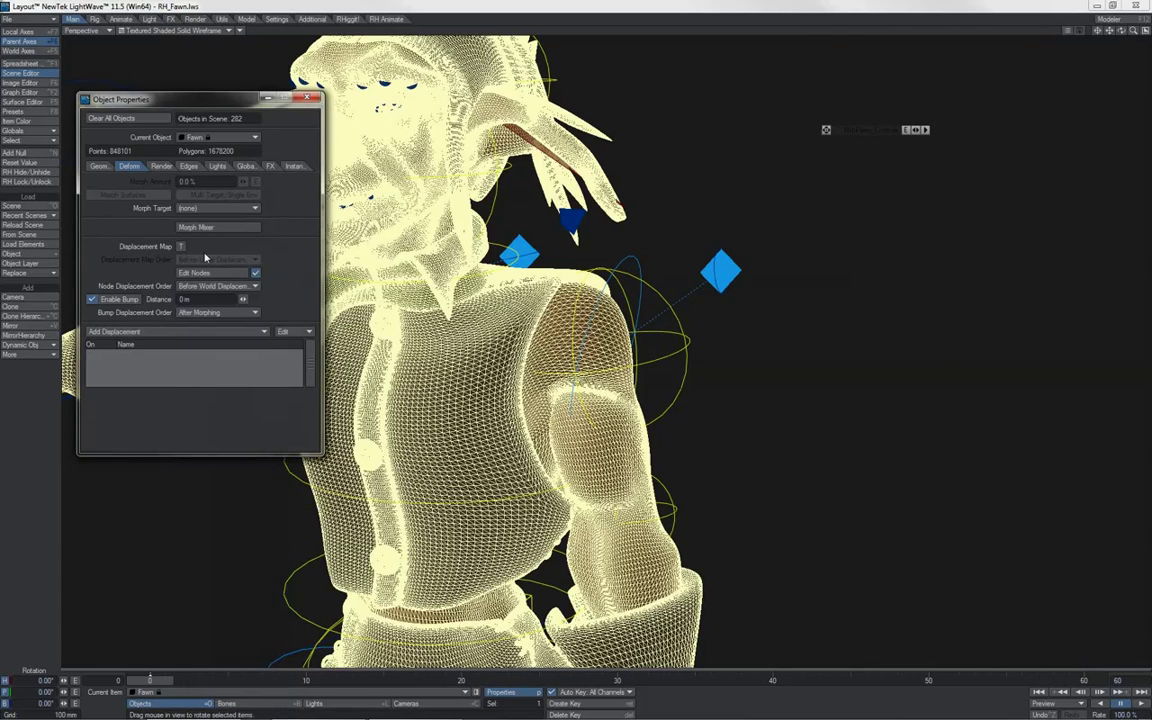
{"action": "left_click", "coordinate": [101, 166]}
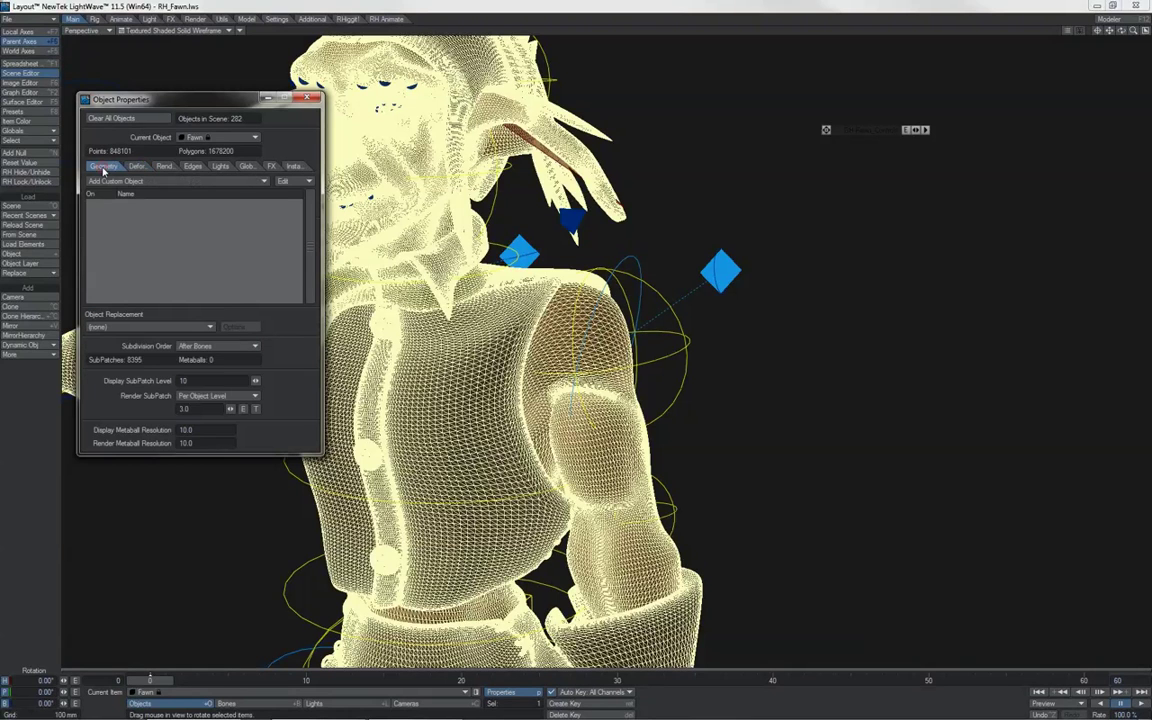
{"action": "left_click", "coordinate": [217, 348]}
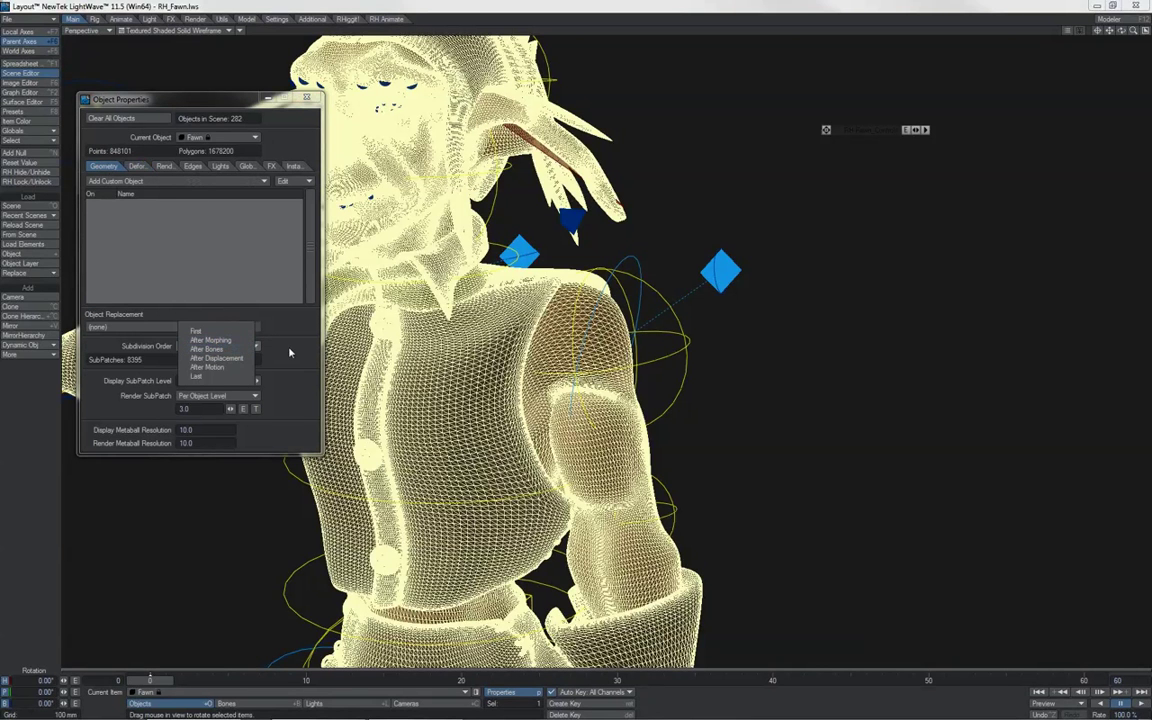
{"action": "left_click", "coordinate": [258, 313]}
{"action": "left_click", "coordinate": [130, 166]}
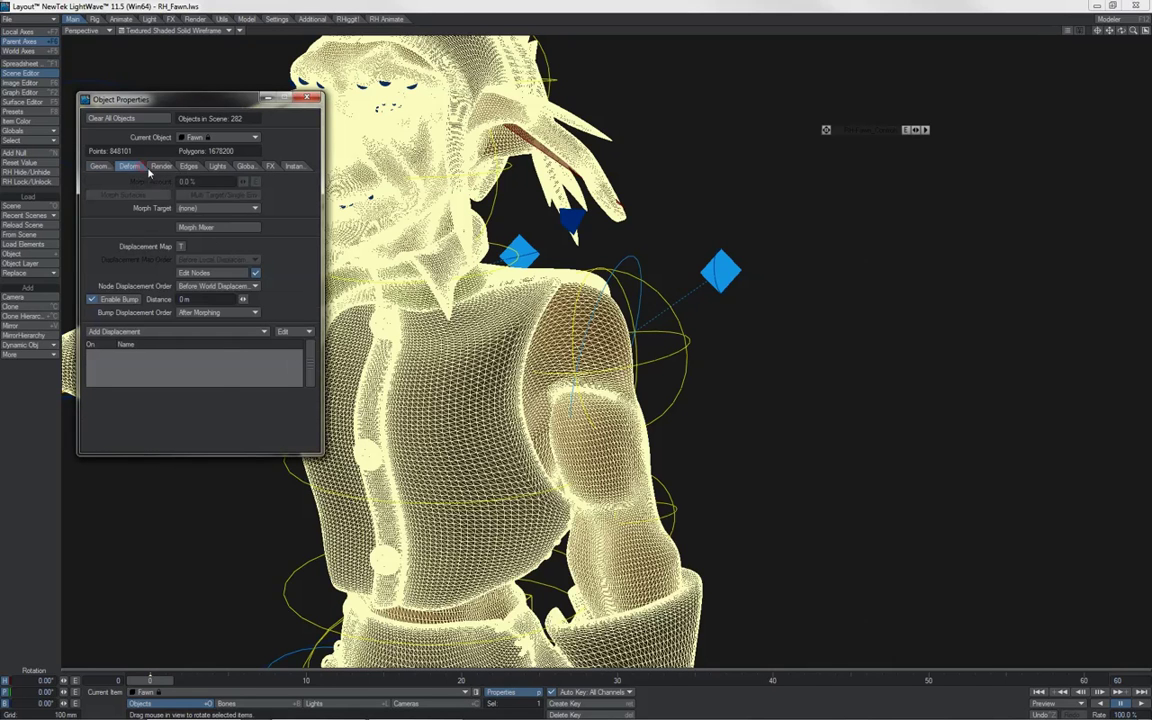
{"action": "left_click", "coordinate": [252, 286]}
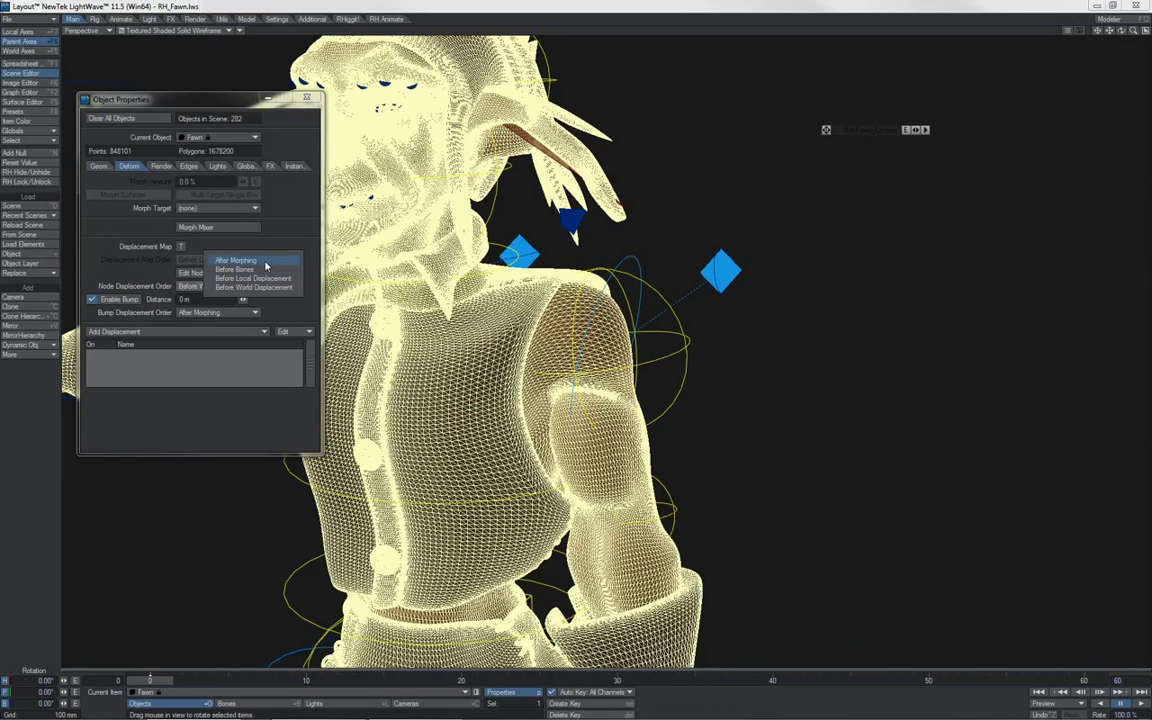
Close the Node Displacement Order list, keeping Before World Displacement
{"action": "left_click", "coordinate": [255, 287]}
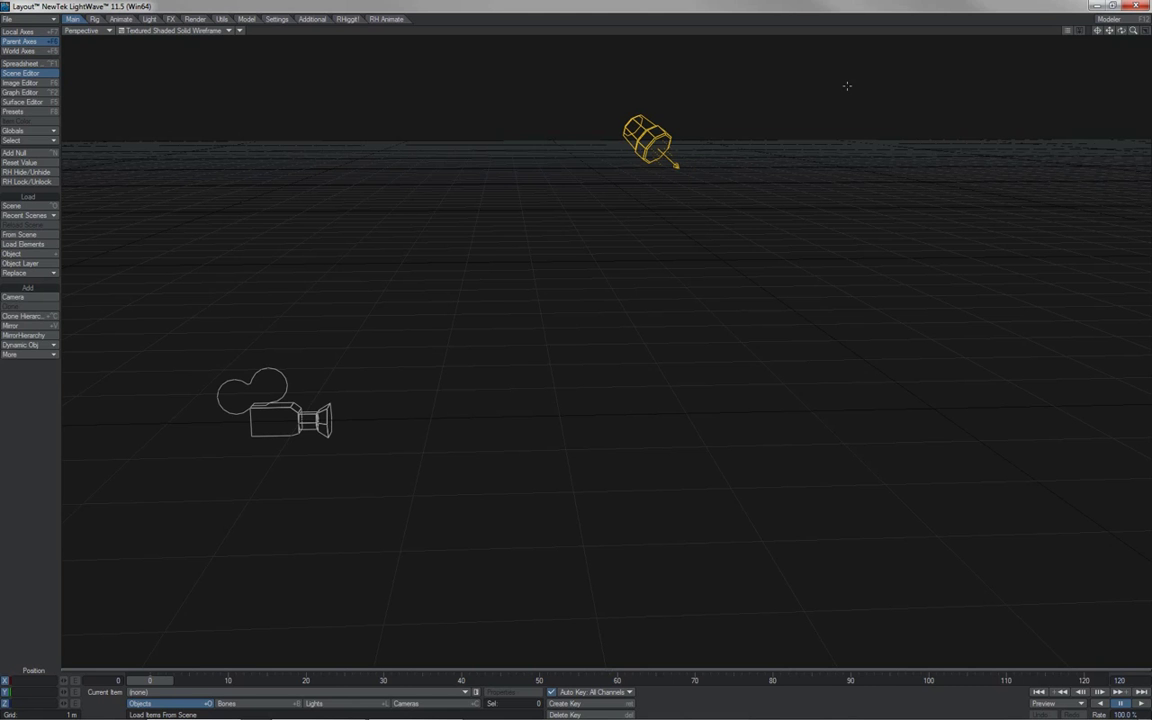
Give the camera Position Item Light with X, Y, Z controllers Same as Item, then drag the light
{"action": "left_click", "coordinate": [276, 408]}
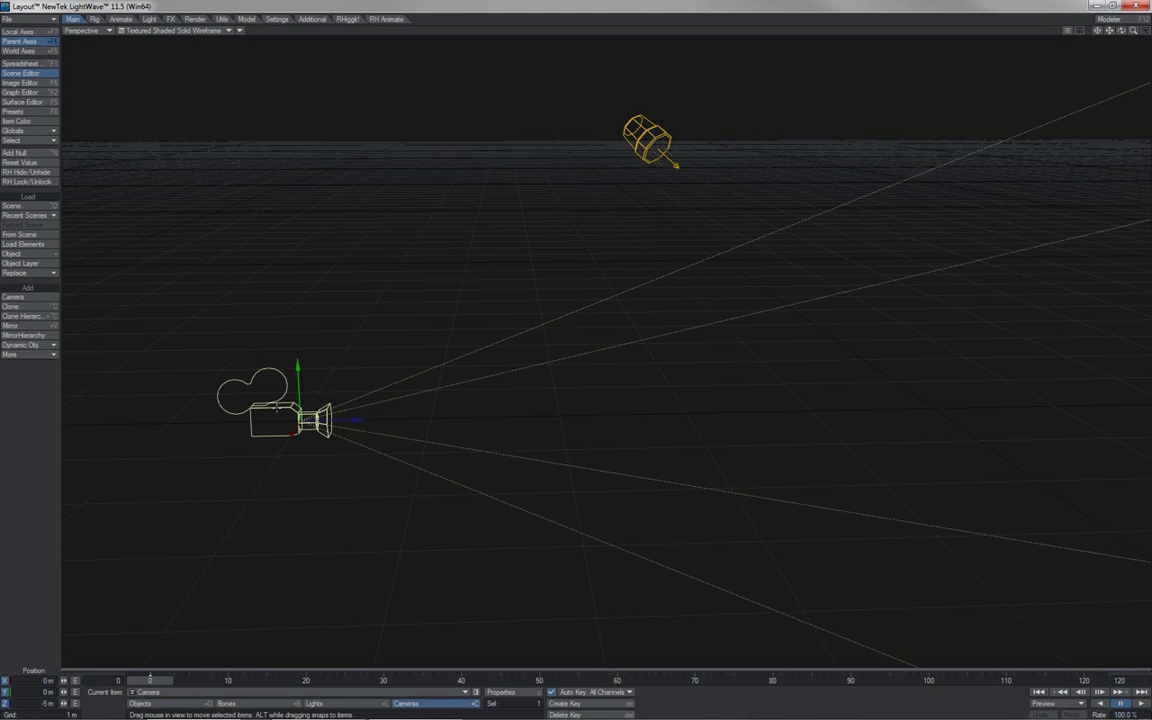
{"action": "key", "text": "m"}
{"action": "left_click", "coordinate": [505, 300]}
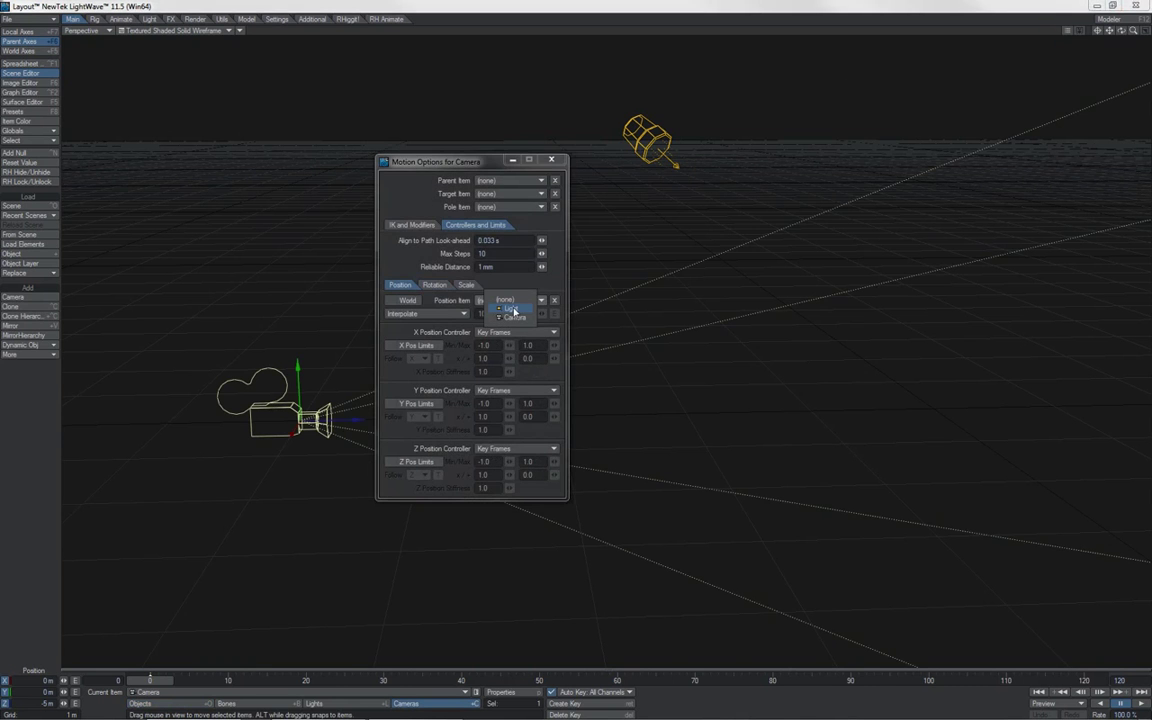
{"action": "left_click", "coordinate": [511, 308]}
{"action": "left_click", "coordinate": [512, 332]}
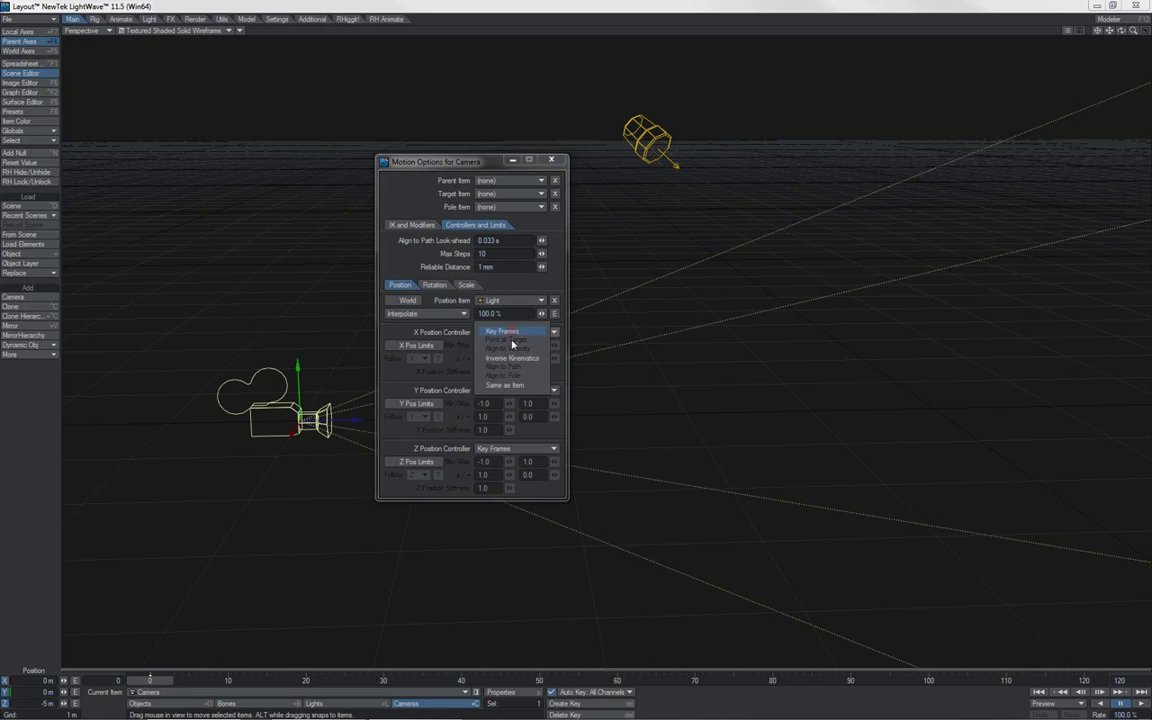
{"action": "left_click", "coordinate": [509, 386]}
{"action": "left_click", "coordinate": [512, 390]}
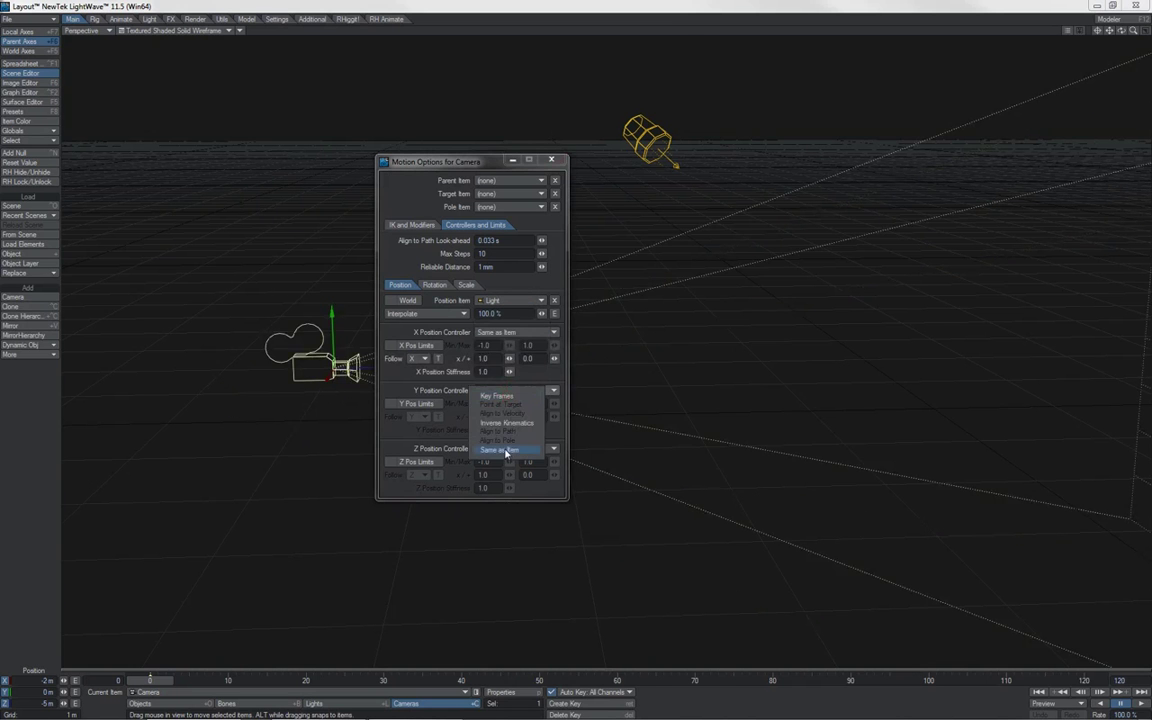
{"action": "left_click", "coordinate": [506, 450]}
{"action": "left_click", "coordinate": [506, 500]}
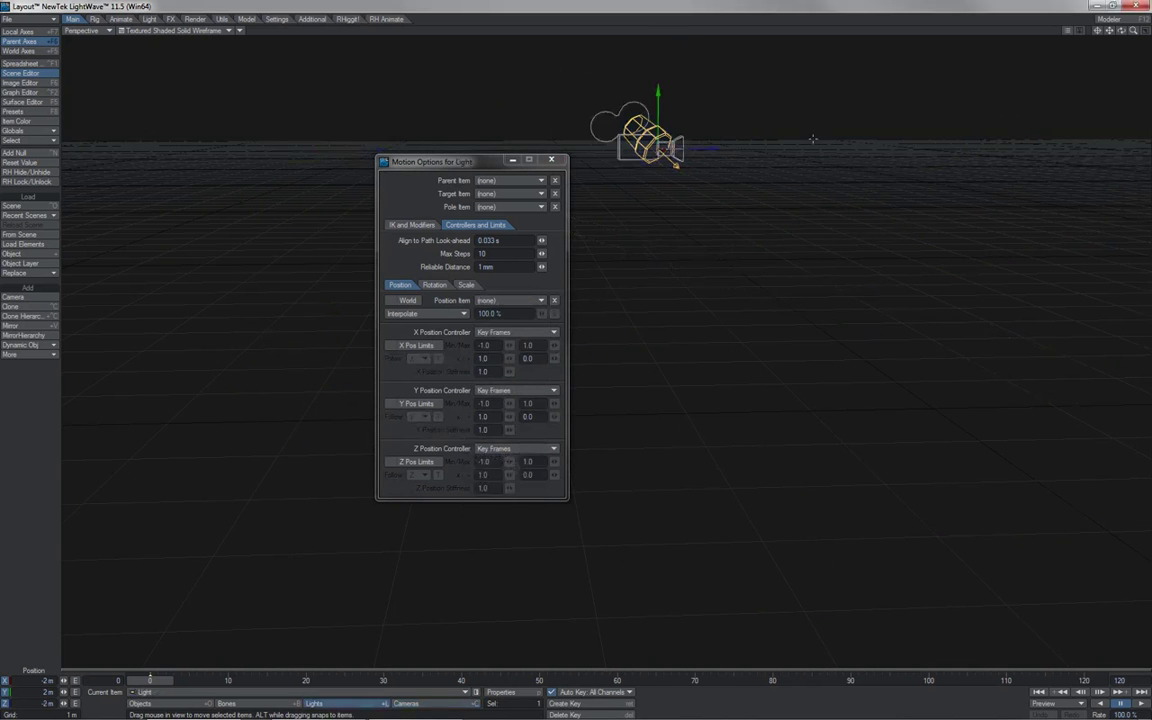
{"action": "left_click_drag", "start_coordinate": [619, 164], "coordinate": [693, 210]}
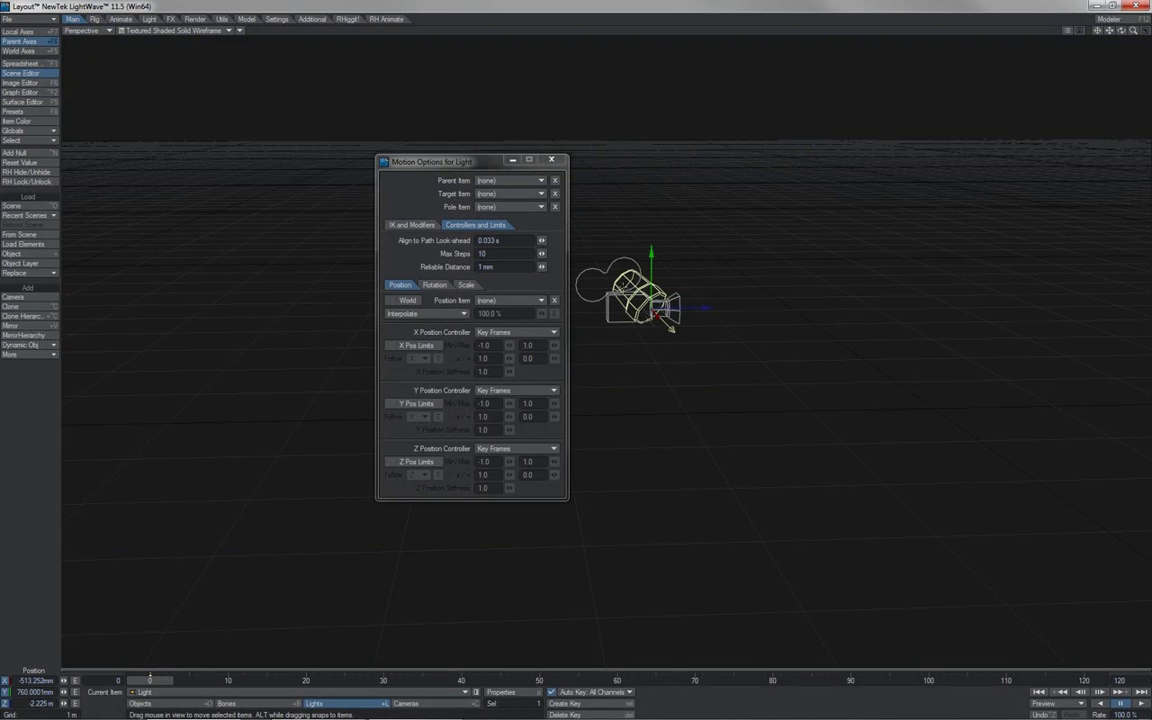
Set the Light's Position Item to Camera and its X Position Controller to Same as Item
{"action": "left_click", "coordinate": [498, 300]}
{"action": "left_click", "coordinate": [502, 316]}
{"action": "left_click", "coordinate": [505, 332]}
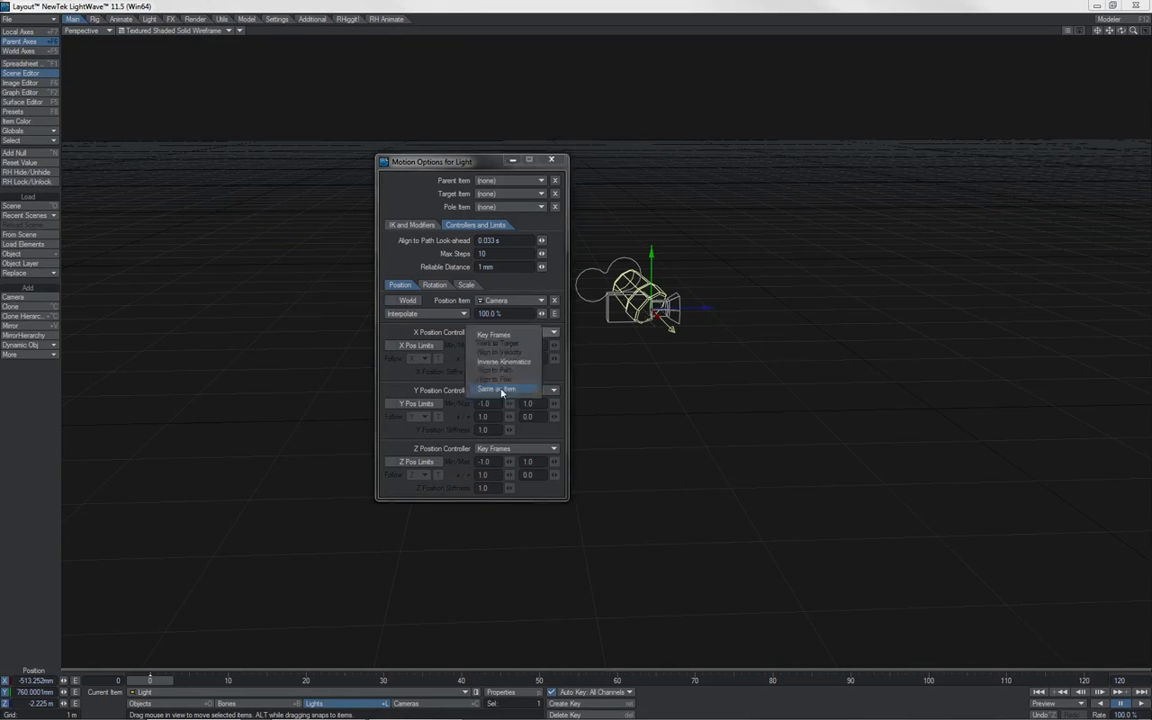
{"action": "left_click", "coordinate": [502, 389]}
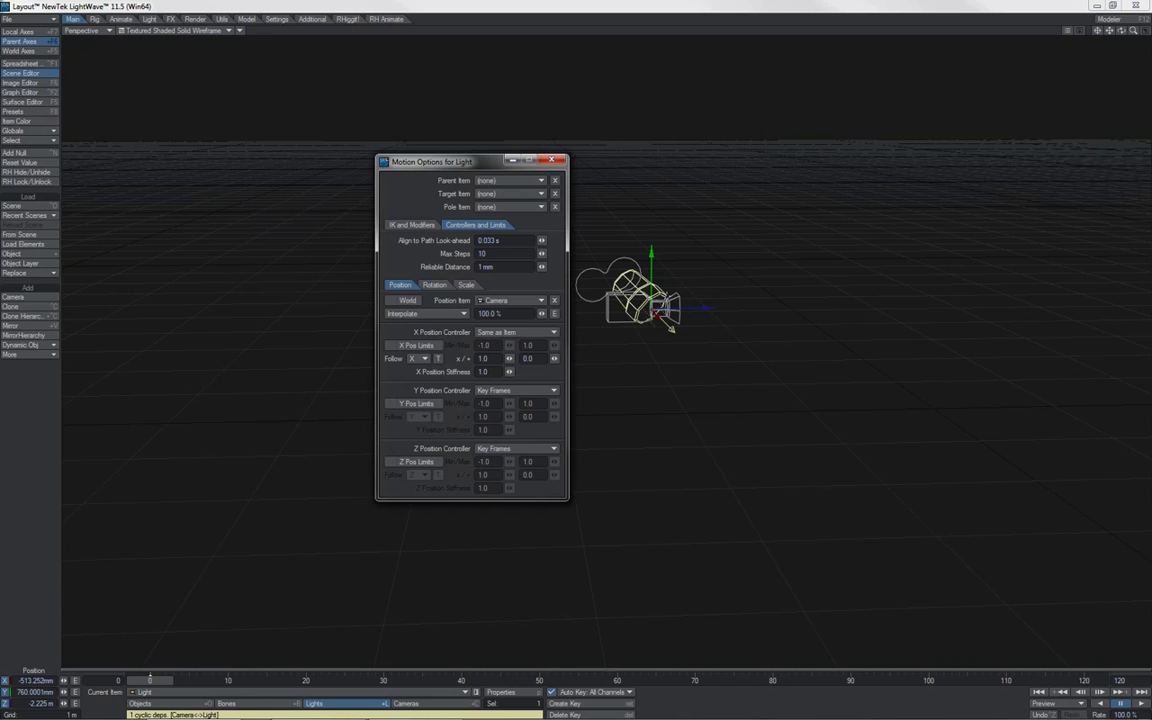
Drag the light sideways and move the camera left, apart from the light
{"action": "left_click_drag", "start_coordinate": [566, 350], "coordinate": [576, 353]}
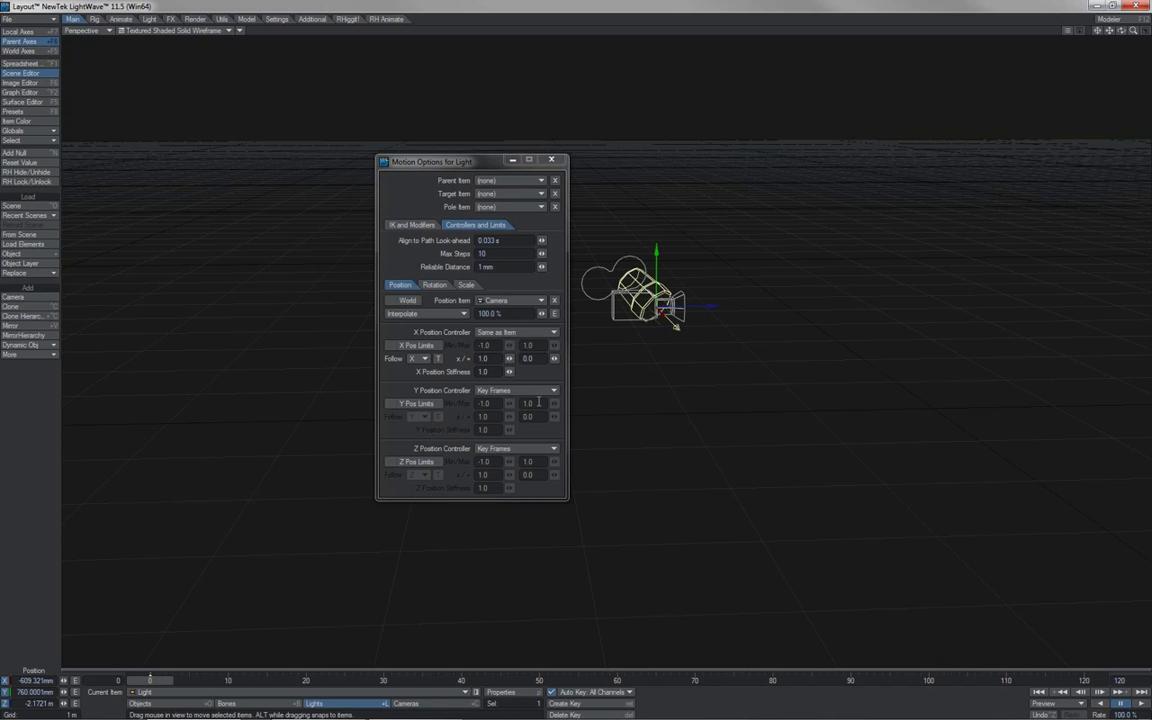
{"action": "left_click_drag", "start_coordinate": [592, 266], "coordinate": [501, 258]}
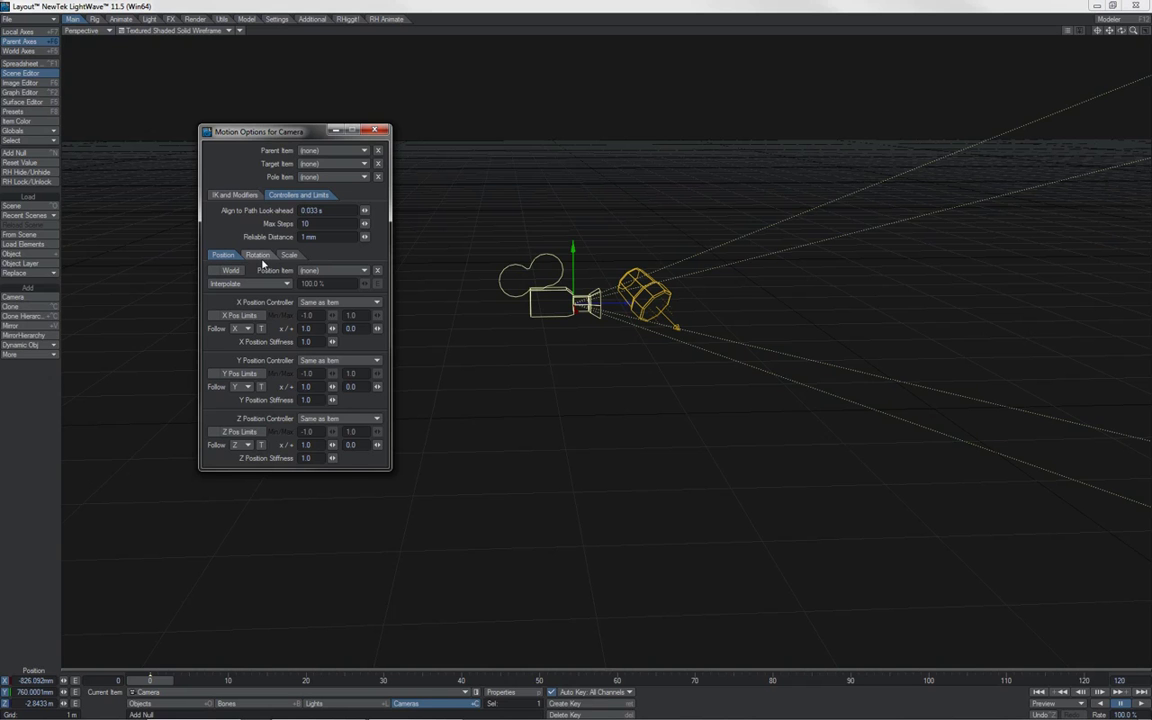
Set the camera's Target Item to Light and the light's Target Item to Camera
{"action": "left_click", "coordinate": [329, 163]}
{"action": "left_click", "coordinate": [331, 176]}
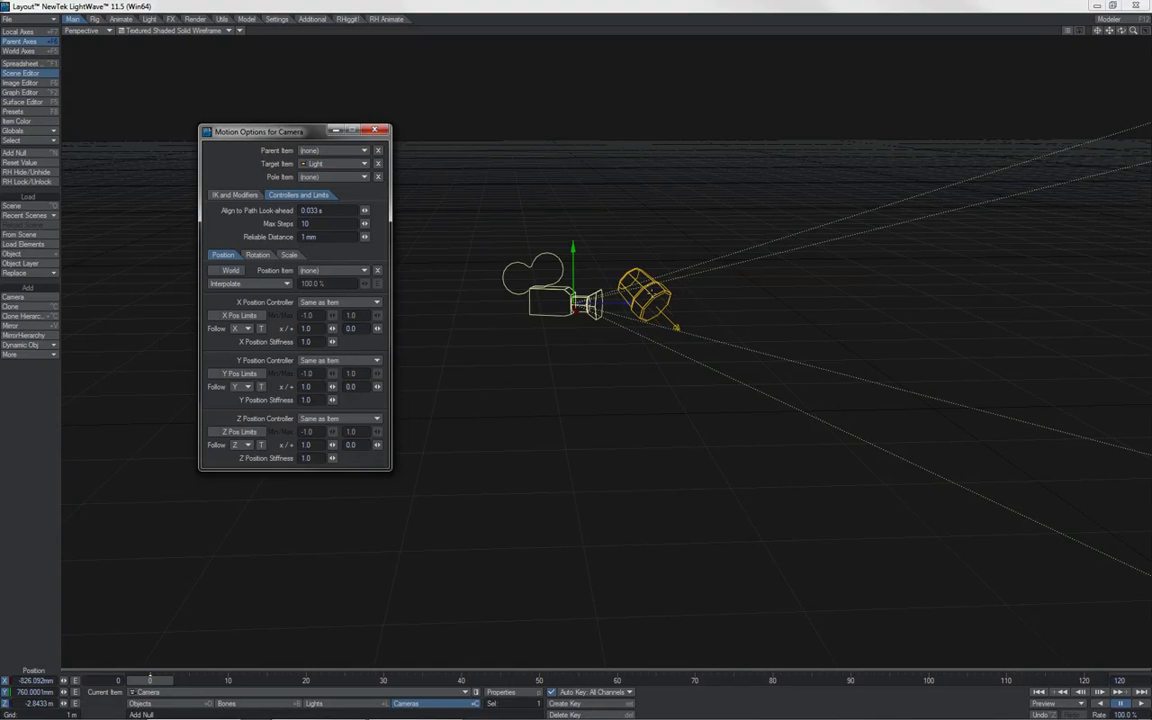
{"action": "key", "text": "shift+l"}
{"action": "left_click_drag", "start_coordinate": [655, 295], "coordinate": [688, 285]}
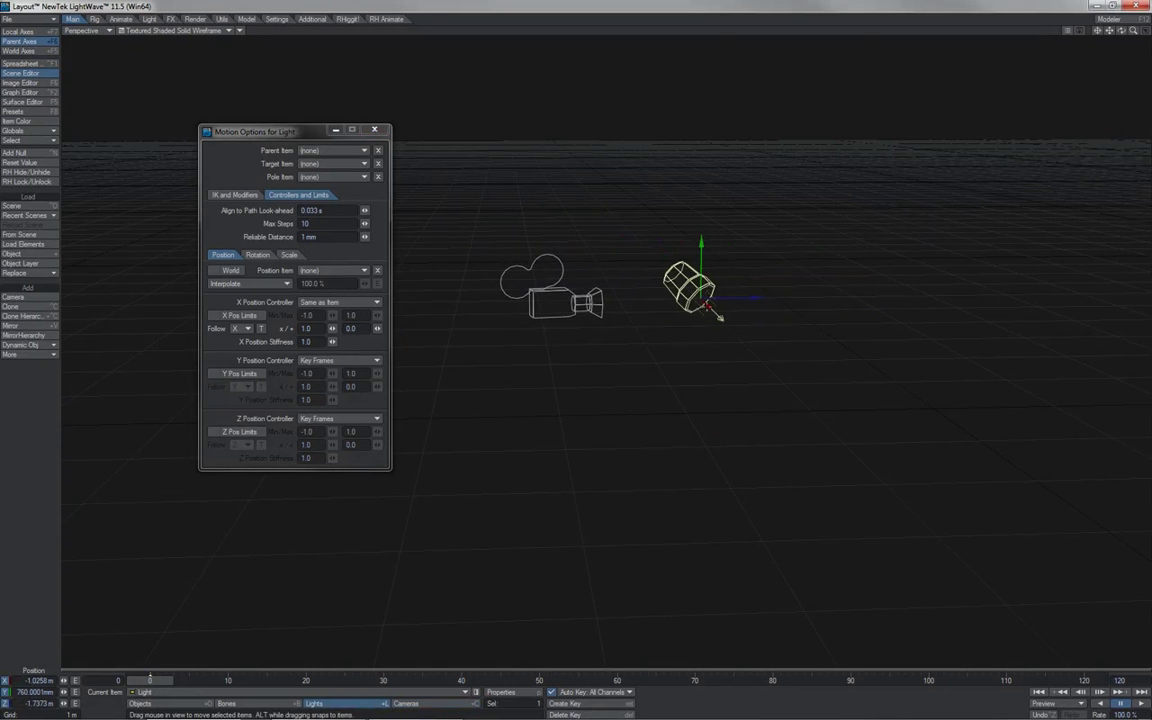
{"action": "left_click", "coordinate": [350, 164]}
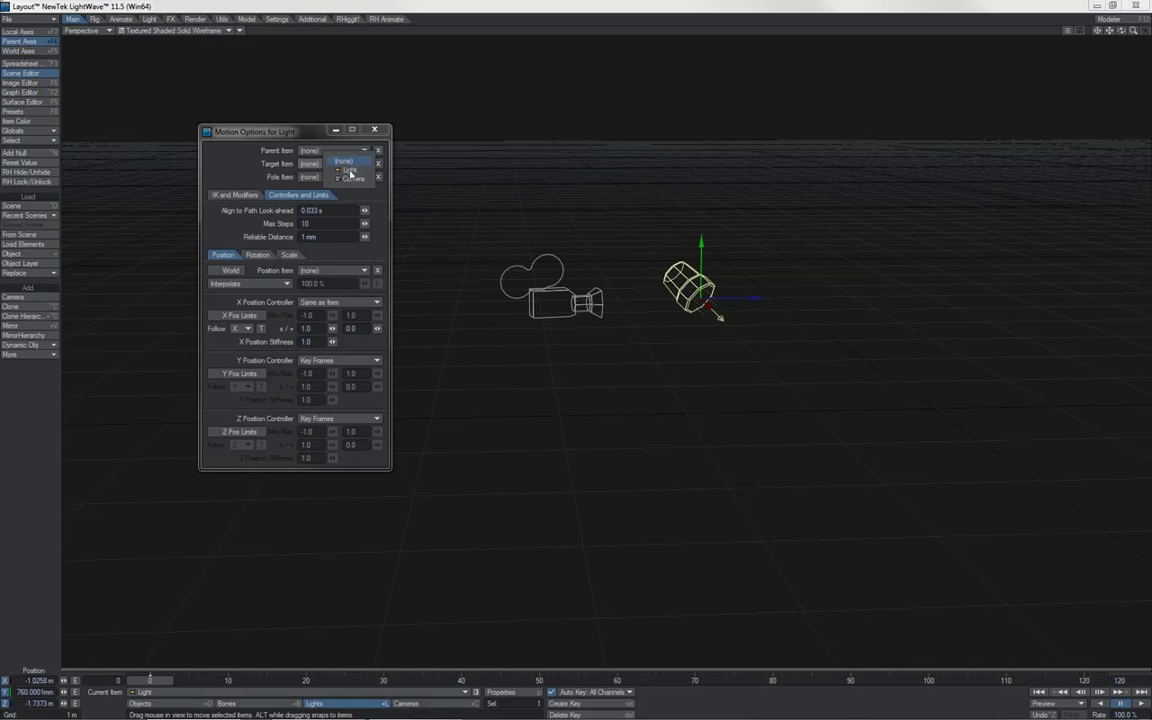
{"action": "left_click", "coordinate": [316, 164]}
Move the camera and light around the scene to watch them re-aim at each other
{"action": "left_click_drag", "start_coordinate": [577, 253], "coordinate": [587, 88]}
{"action": "left_click_drag", "start_coordinate": [710, 312], "coordinate": [755, 395]}
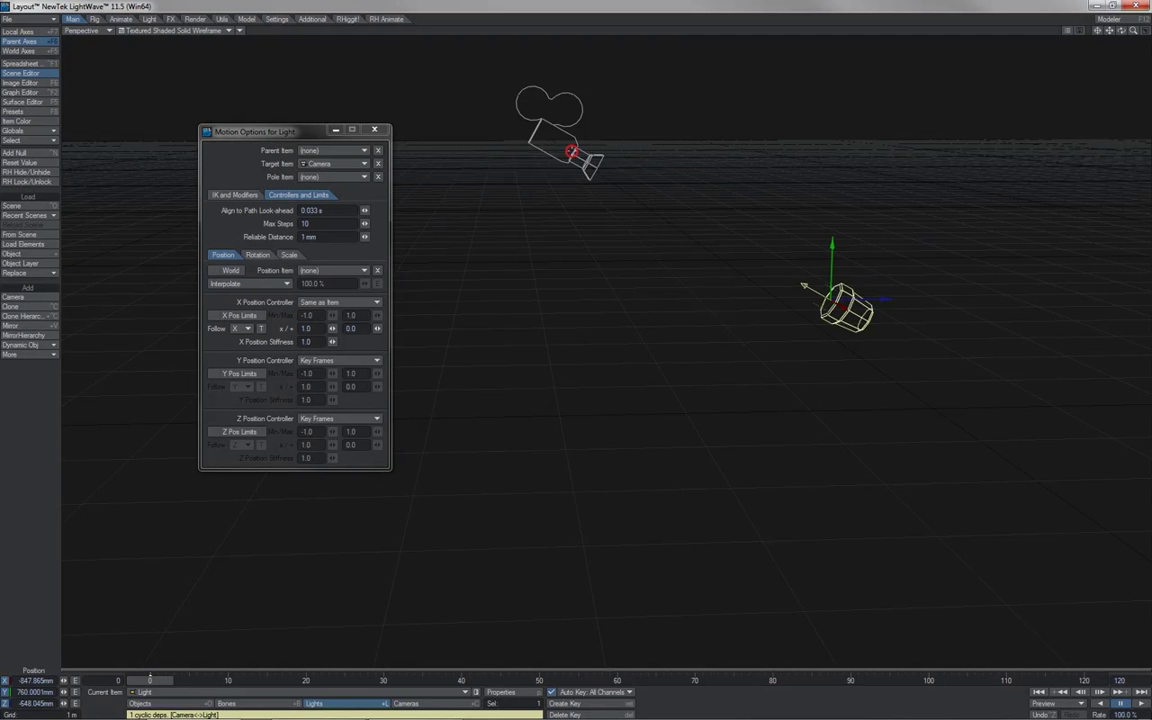
{"action": "left_click", "coordinate": [515, 136]}
{"action": "mouse_move", "coordinate": [575, 100]}
{"action": "left_mouse_down"}
{"action": "mouse_move", "coordinate": [575, 310]}
{"action": "mouse_move", "coordinate": [577, 98]}
{"action": "left_mouse_up"}
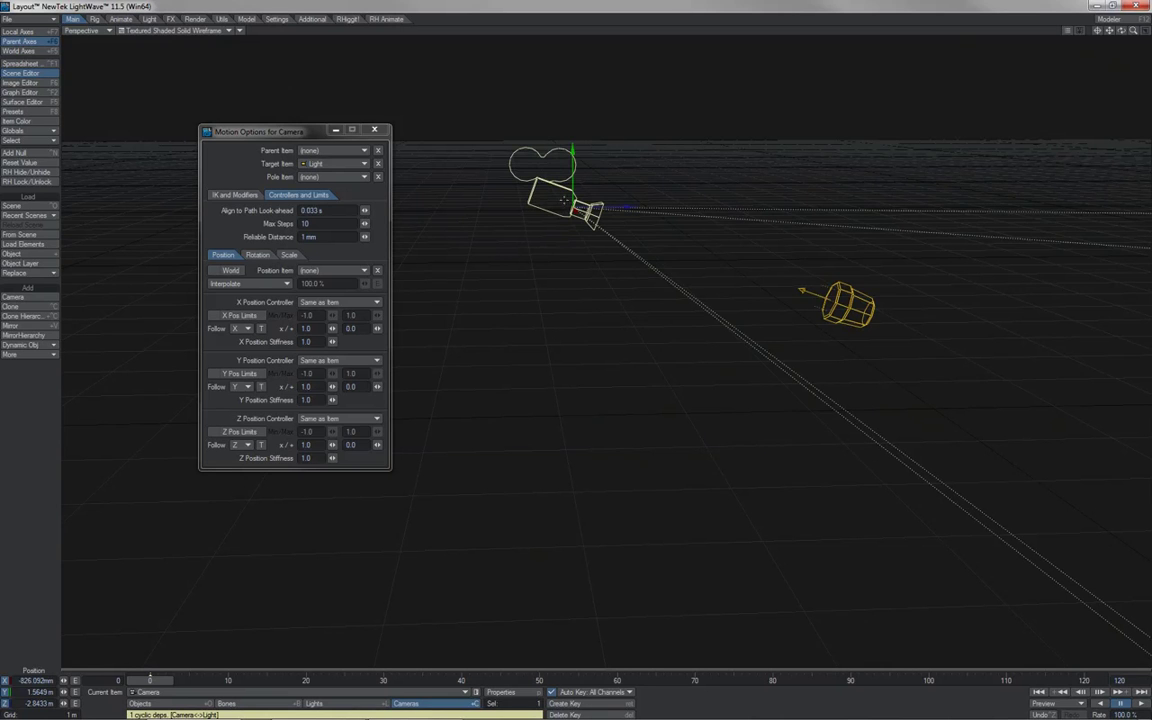
{"action": "left_click", "coordinate": [757, 270]}
{"action": "mouse_move", "coordinate": [750, 225]}
{"action": "left_mouse_down"}
{"action": "mouse_move", "coordinate": [752, 48]}
{"action": "mouse_move", "coordinate": [750, 235]}
{"action": "left_mouse_up"}
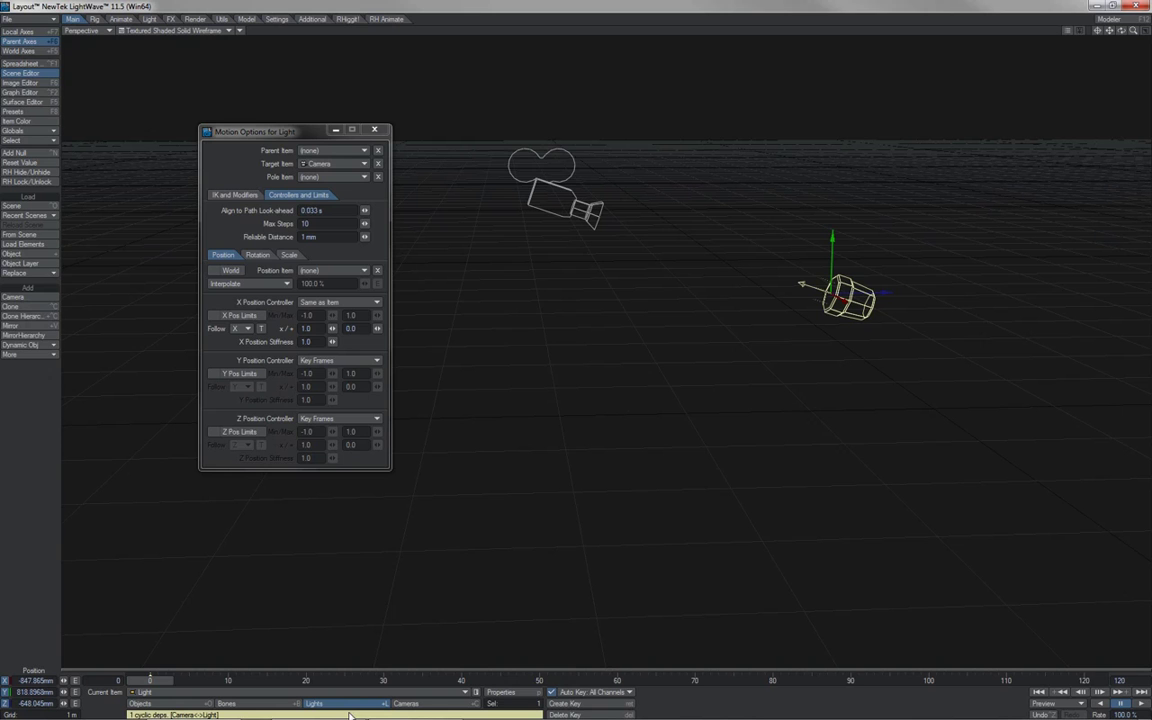
Show the Rotation controllers in Motion Options with the Camera selected
{"action": "left_click", "coordinate": [257, 254]}
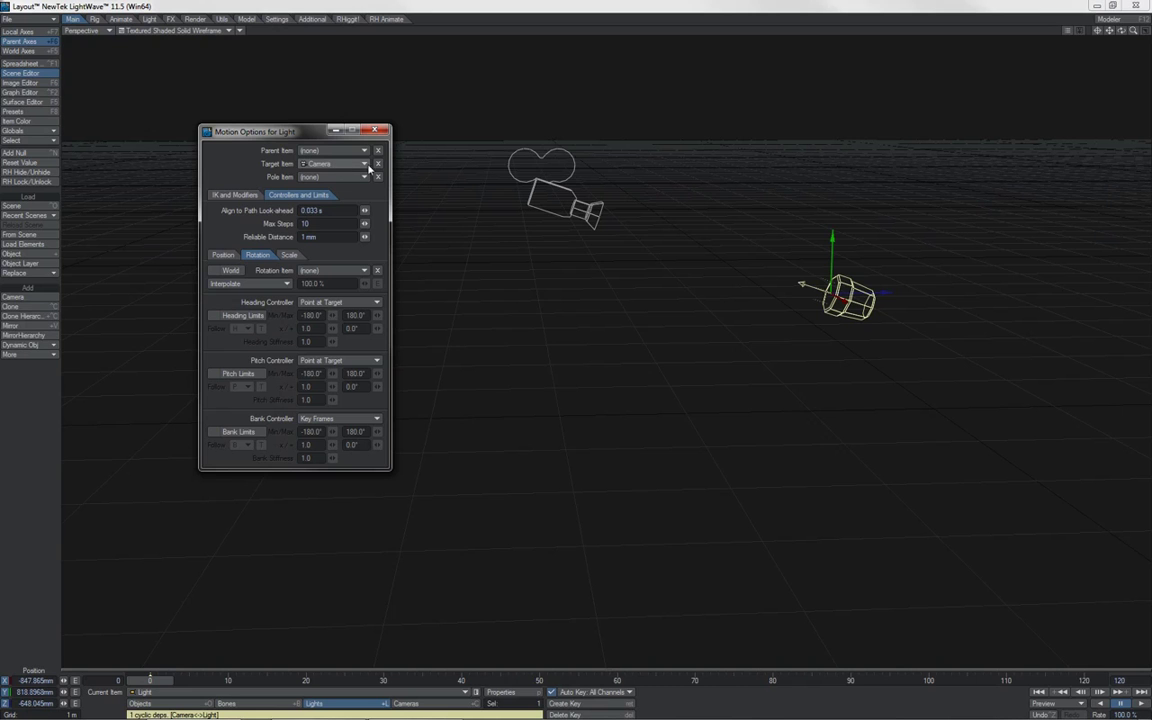
{"action": "left_click", "coordinate": [484, 166]}
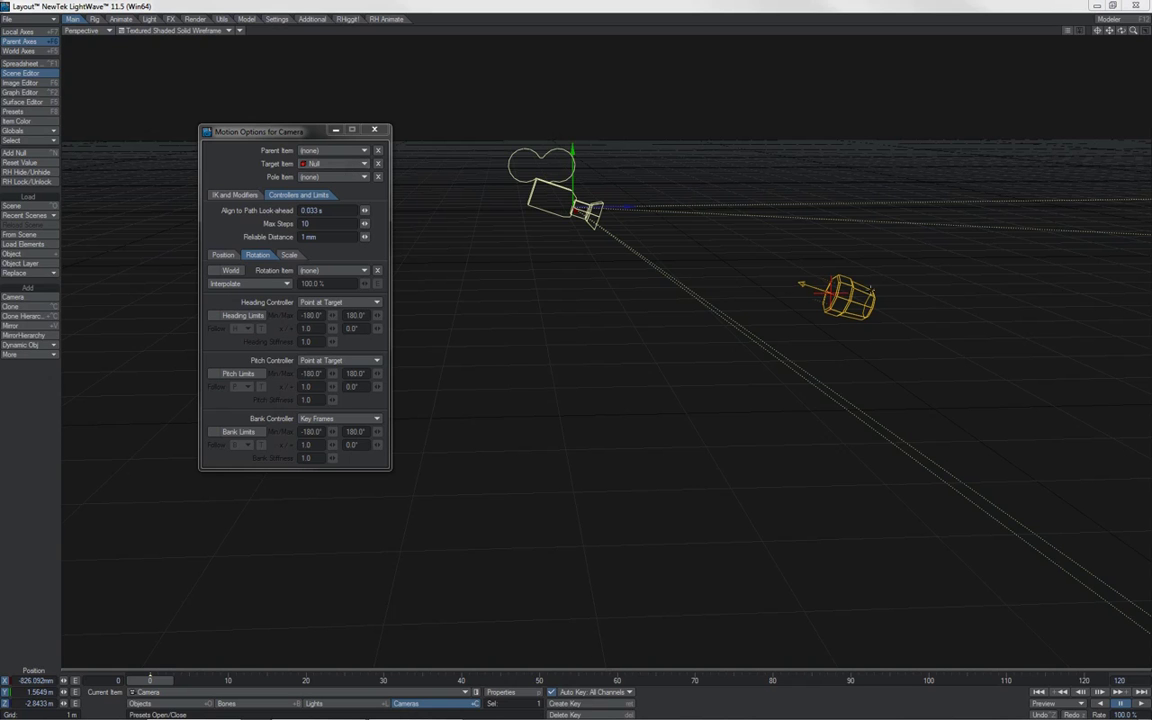
Parent the Light to the Null, then select the Null
{"action": "key", "text": "shift+l"}
{"action": "left_click", "coordinate": [353, 155]}
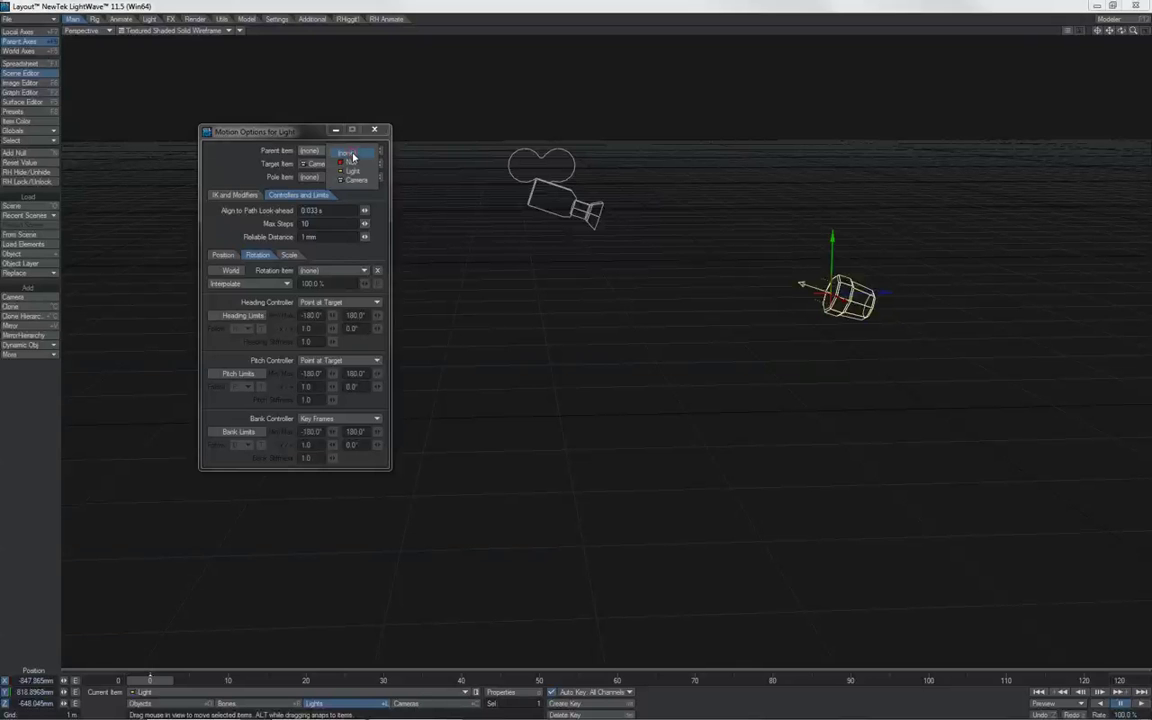
{"action": "left_click", "coordinate": [353, 165]}
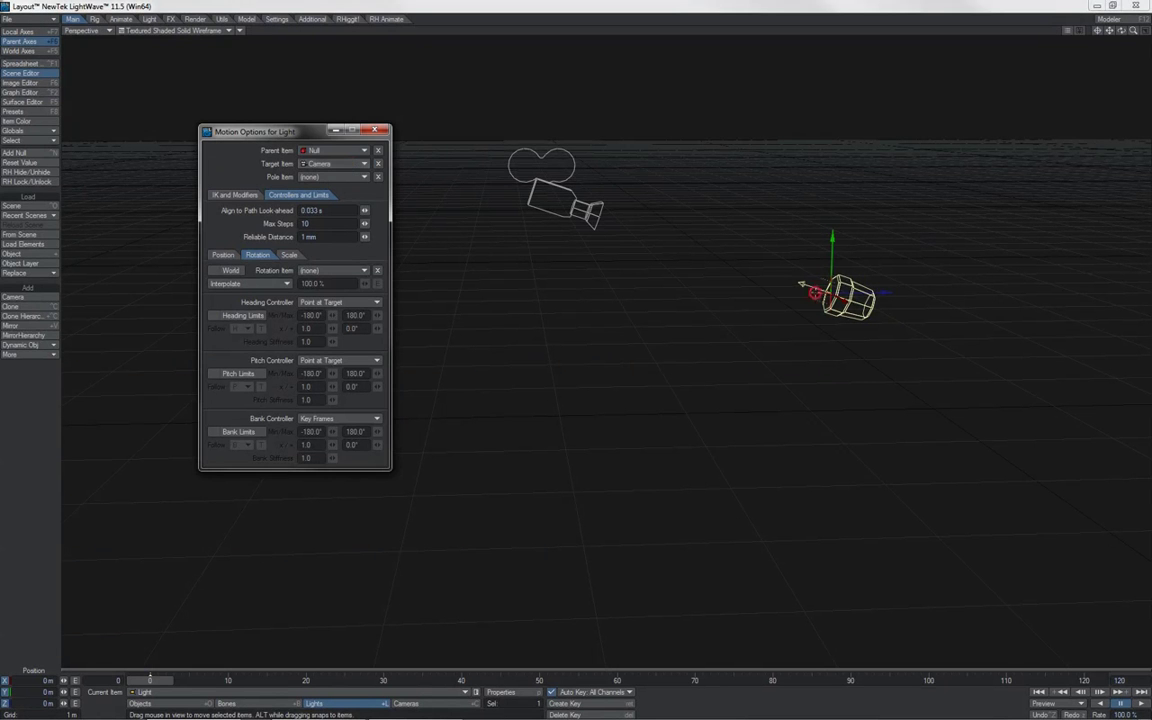
{"action": "left_click", "coordinate": [833, 357]}
Drag the Null with its light up, then move the Camera left to test the targeting
{"action": "left_click_drag", "start_coordinate": [836, 355], "coordinate": [766, 157]}
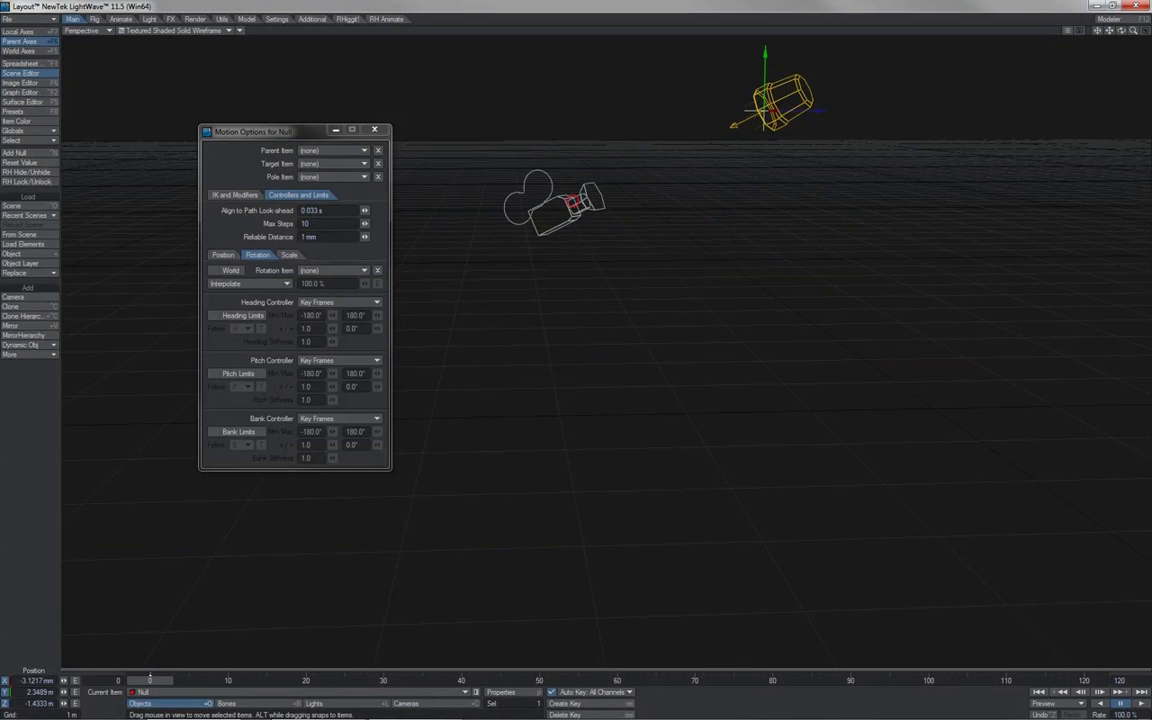
{"action": "left_click_drag", "start_coordinate": [692, 290], "coordinate": [518, 318]}
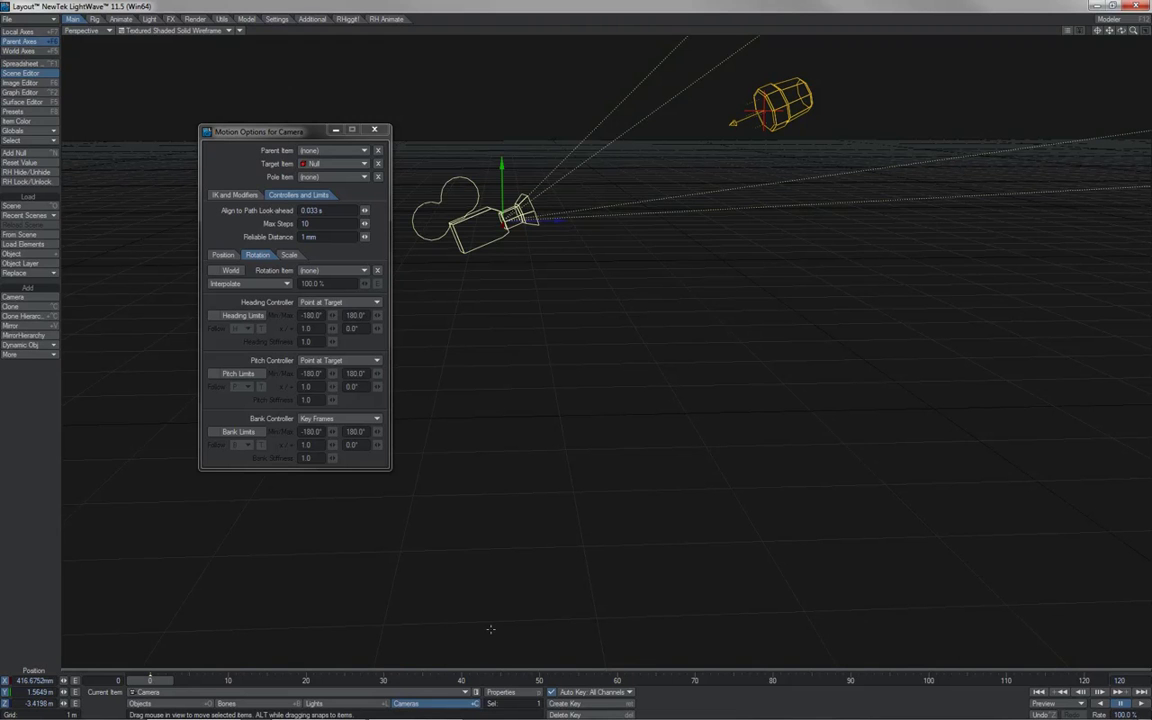